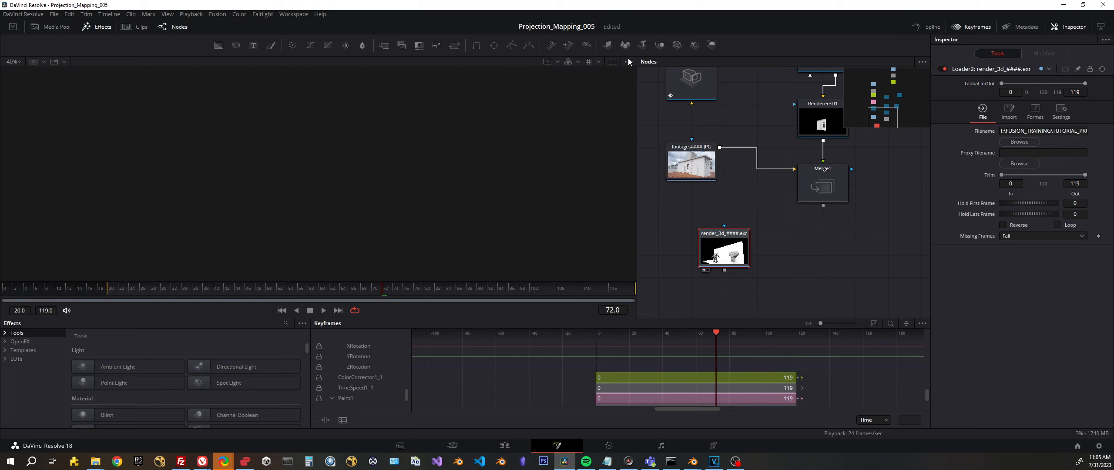
# Split the viewer into two views and expand the OpenEXR channel assignments of the render_3d loader.
pyautogui.click(611, 61)
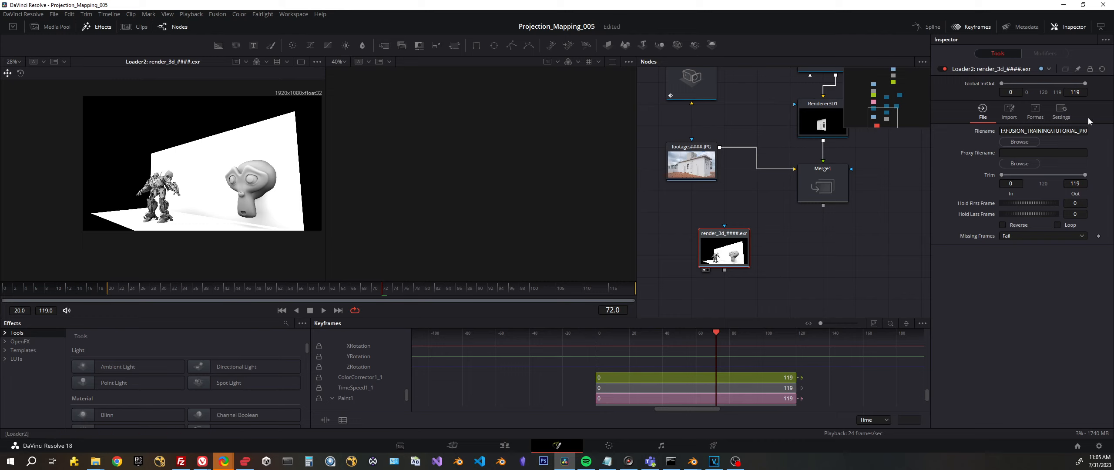
pyautogui.click(1009, 111)
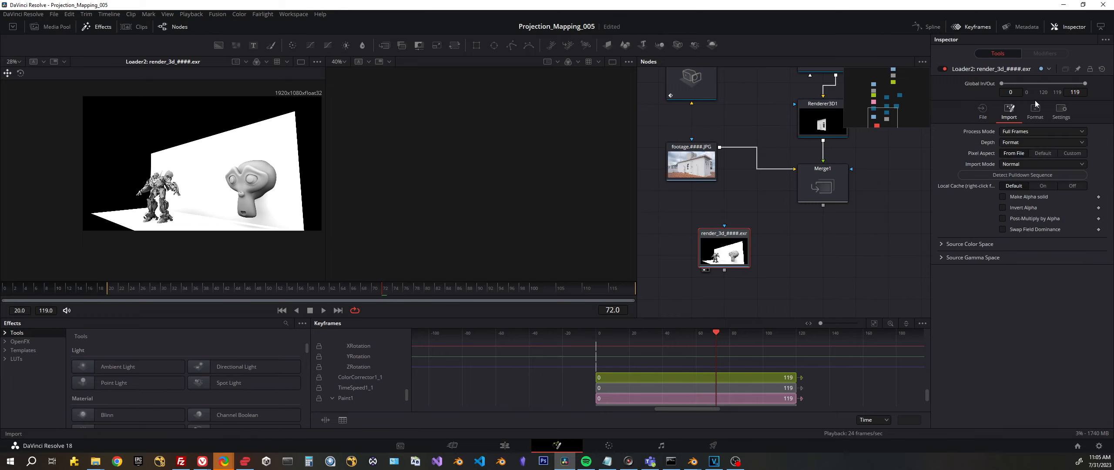
pyautogui.click(1030, 110)
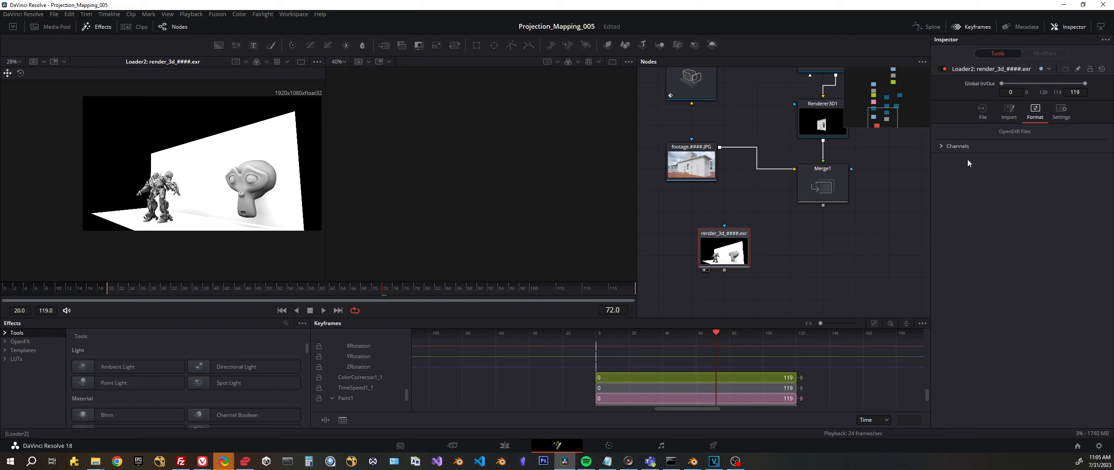
pyautogui.click(940, 147)
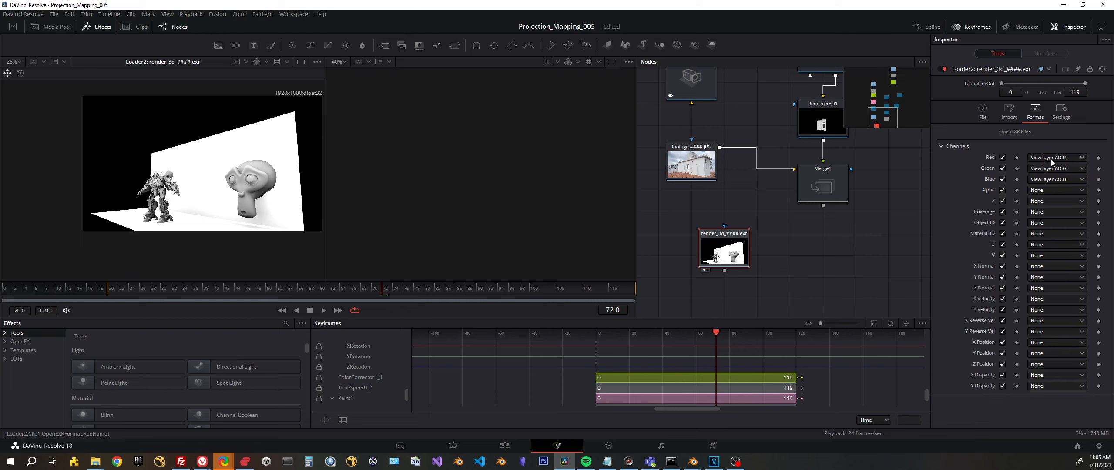
# Assign ViewLayer.Combined.R, G, B and A to the loader's Red, Green, Blue and Alpha channels.
pyautogui.click(1082, 159)
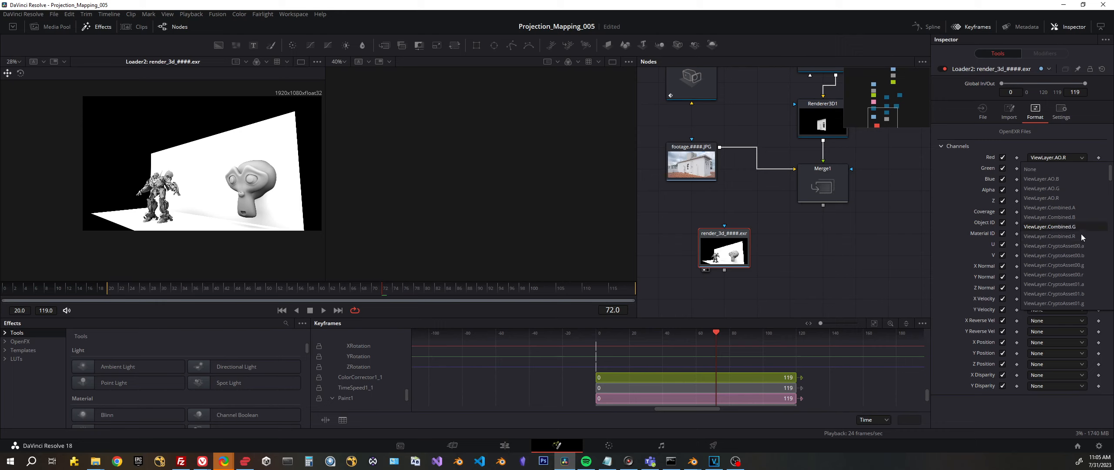
pyautogui.click(1045, 238)
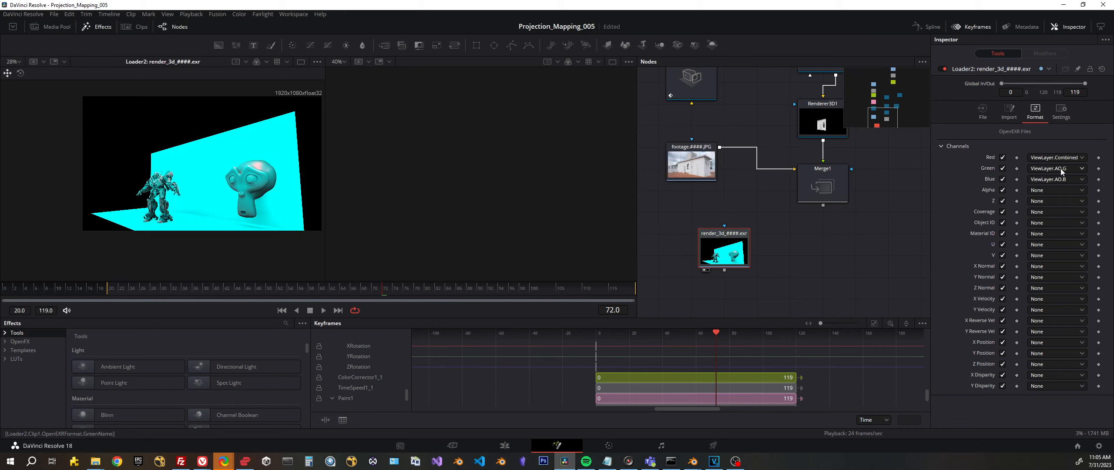
pyautogui.click(1060, 169)
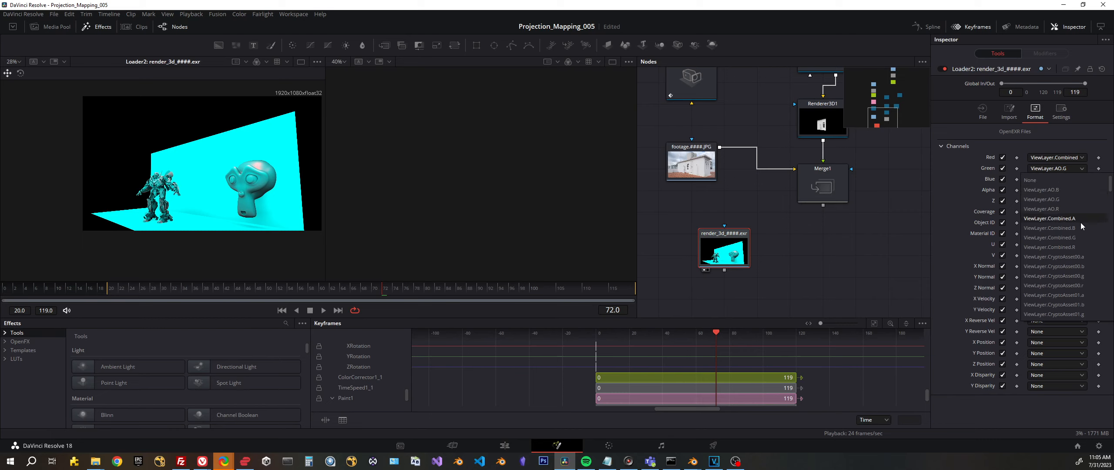
pyautogui.click(1077, 238)
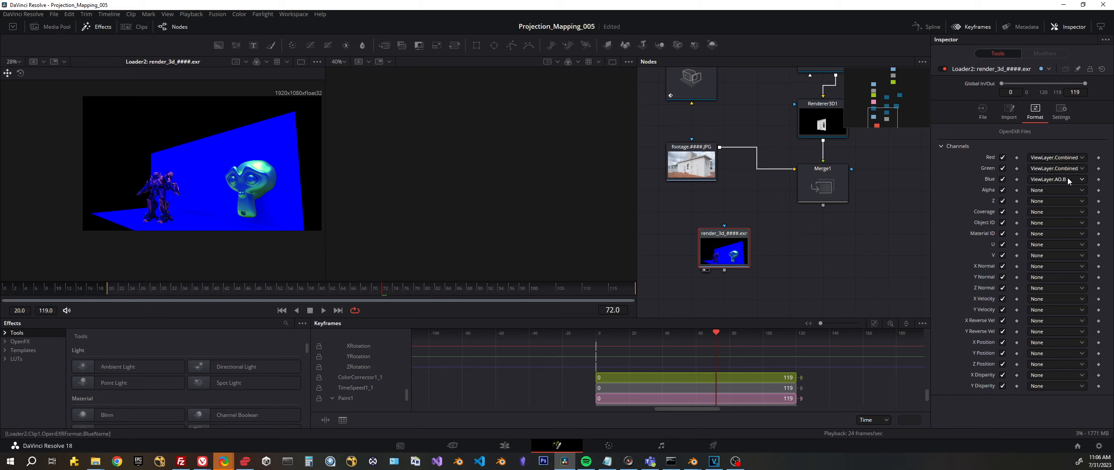
pyautogui.click(1067, 178)
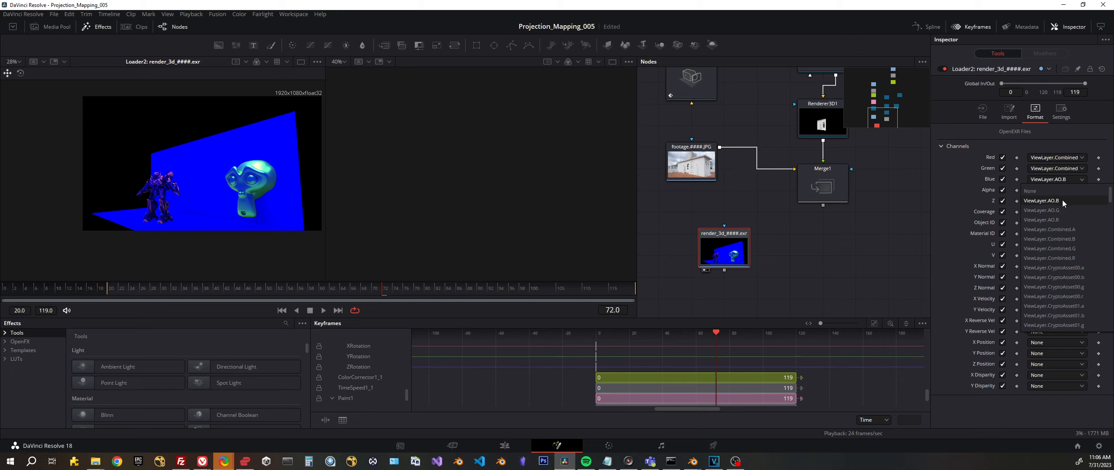
pyautogui.click(1077, 238)
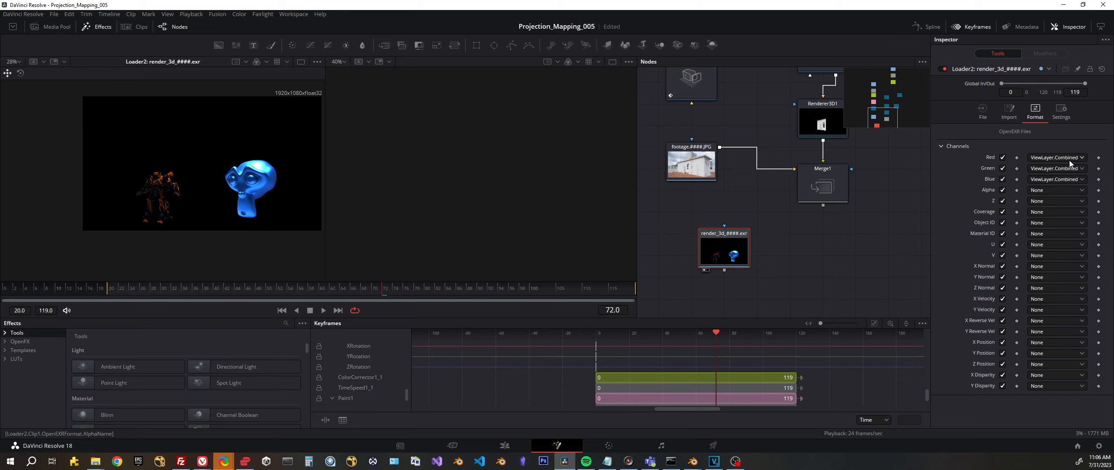
pyautogui.click(1051, 192)
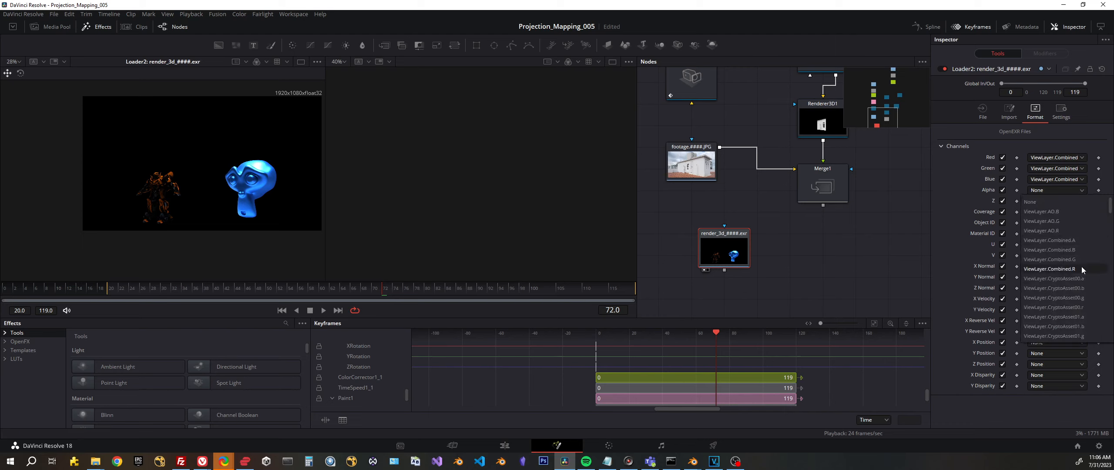
pyautogui.click(1073, 239)
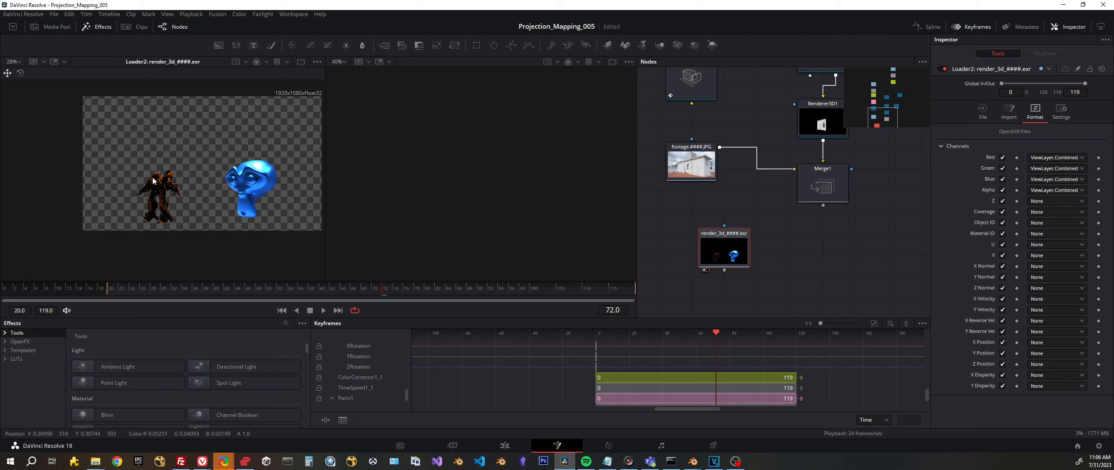
# Align the render_3d loader below the footage node and add a Color Space Transform node after it.
pyautogui.moveTo(724, 248); pyautogui.dragTo(691, 249)
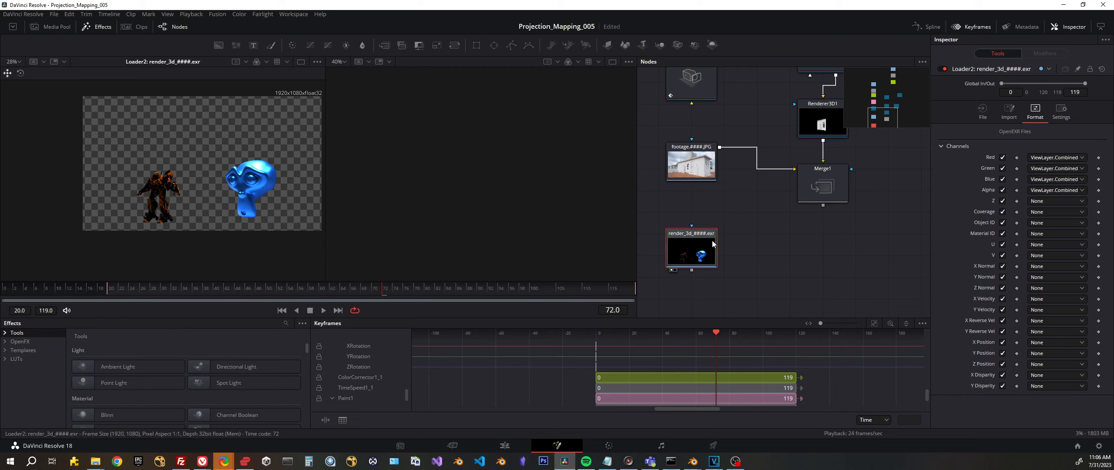
pyautogui.moveTo(701, 246)
pyautogui.hotkey('shift', 'space')
pyautogui.write('load')
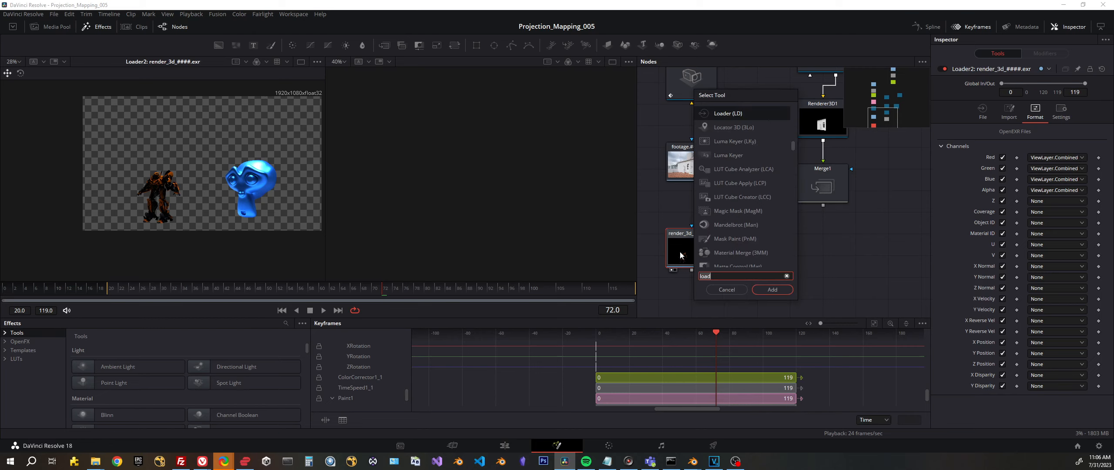
pyautogui.press('BackSpace')
pyautogui.press('BackSpace')
pyautogui.press('BackSpace')
pyautogui.press('BackSpace')
pyautogui.write('color tr')
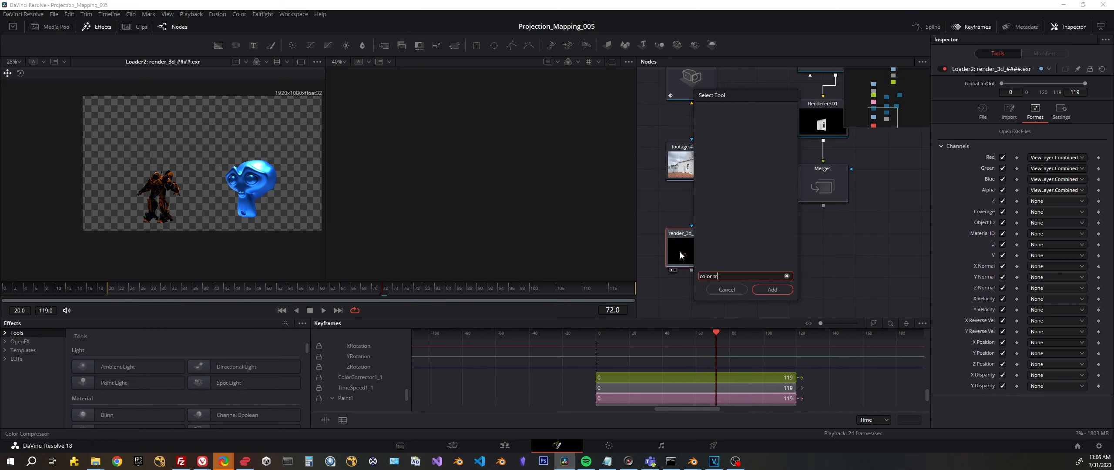
pyautogui.press('BackSpace')
pyautogui.press('BackSpace')
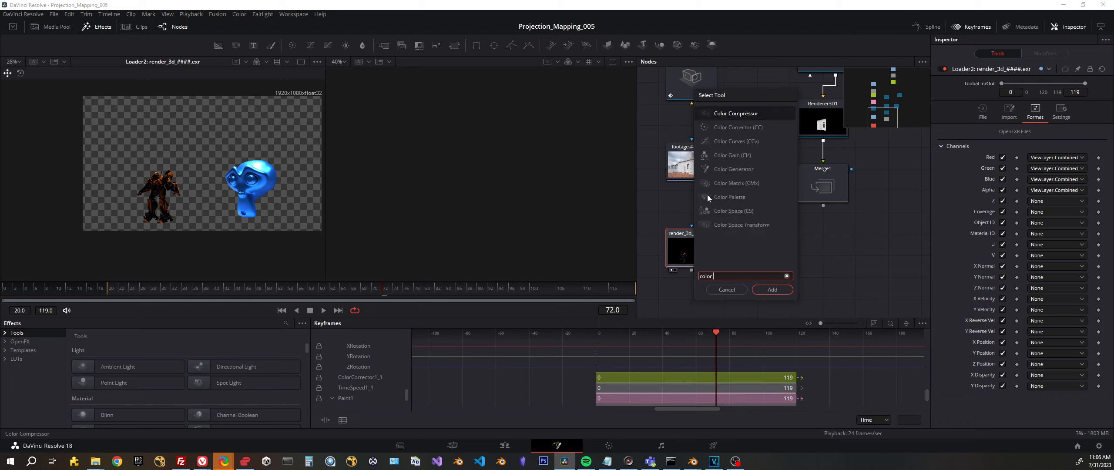
pyautogui.click(740, 225)
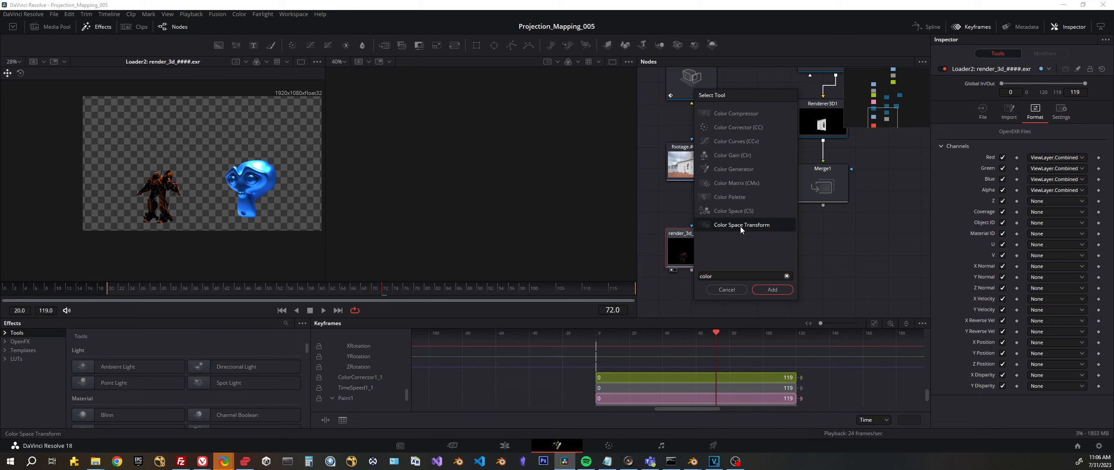
pyautogui.click(772, 290)
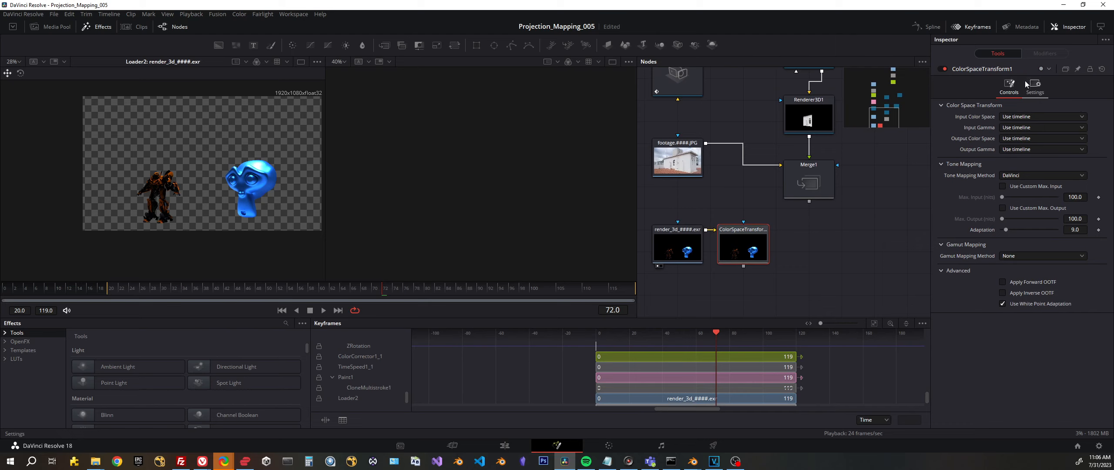
# Set the Color Space Transform's input gamma to Linear and its output gamma to sRGB.
pyautogui.click(1012, 129)
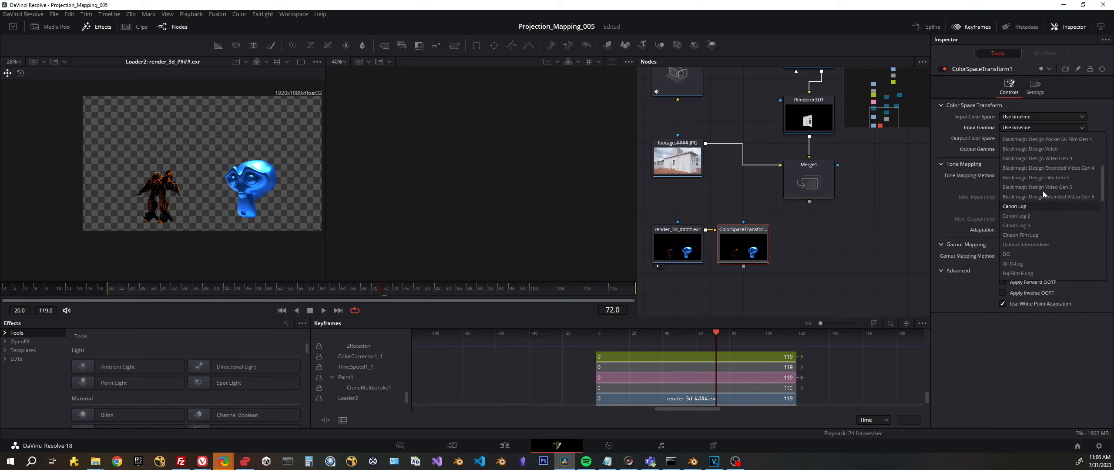
pyautogui.scroll(-4, 1056, 229)
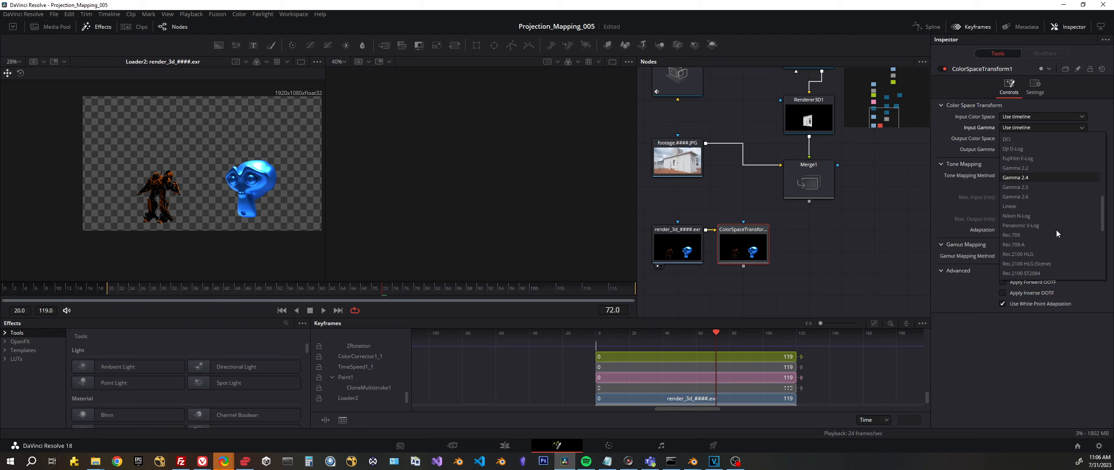
pyautogui.click(1040, 210)
pyautogui.click(1009, 151)
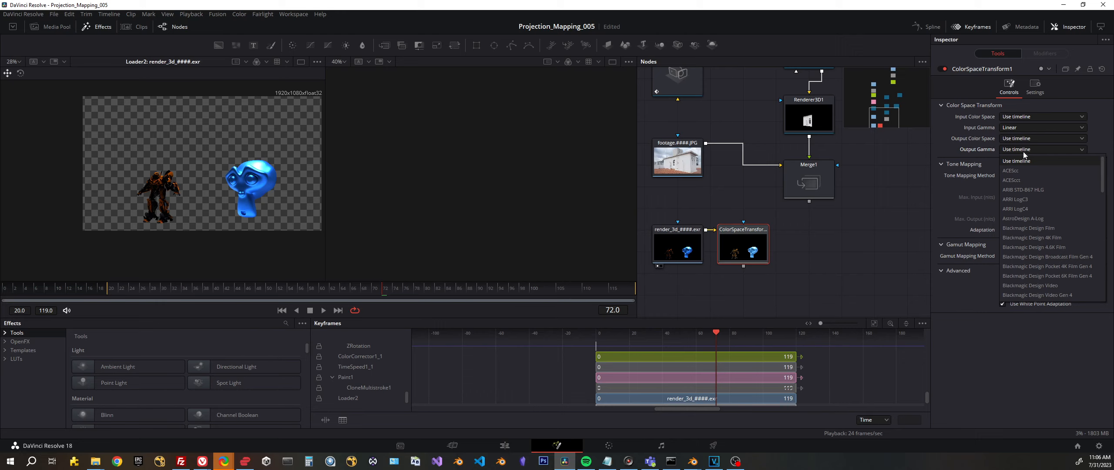
pyautogui.scroll(-8, 1036, 195)
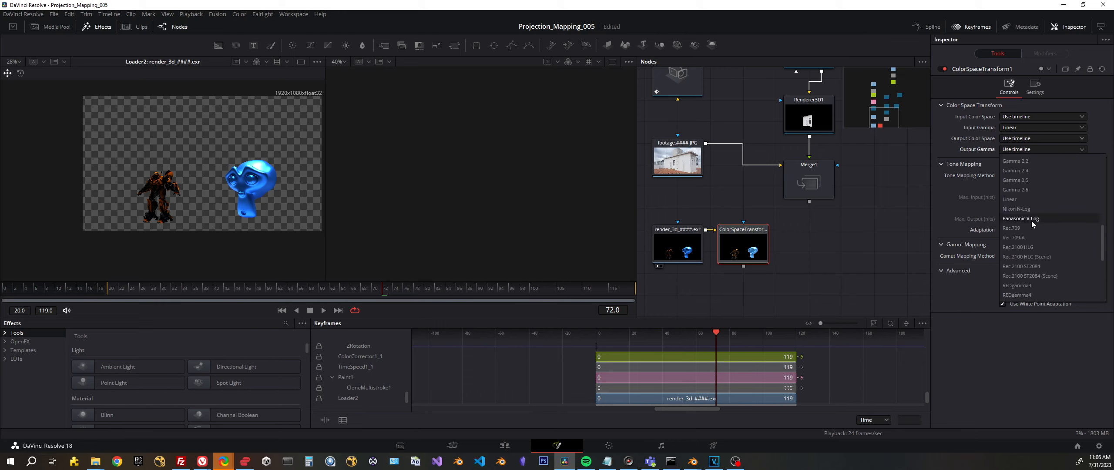
pyautogui.scroll(-5, 1030, 249)
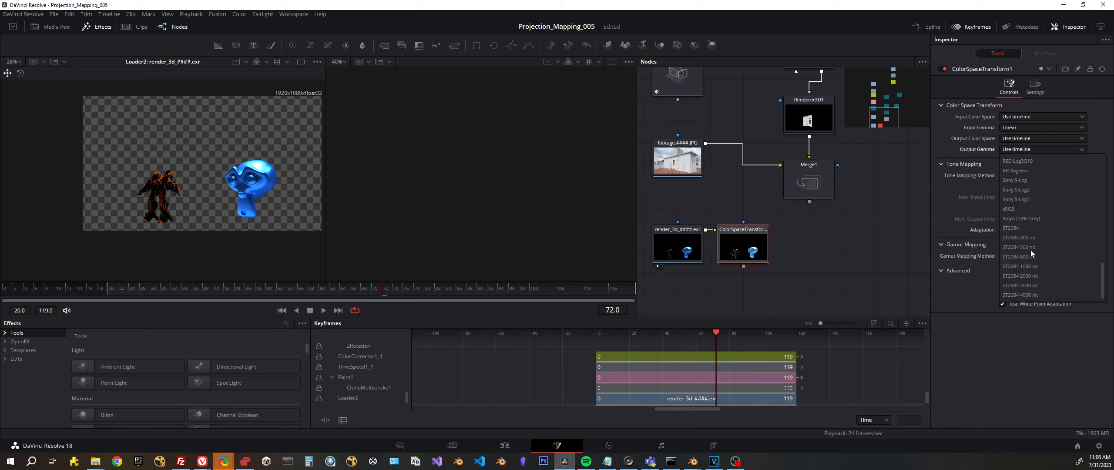
pyautogui.click(1012, 210)
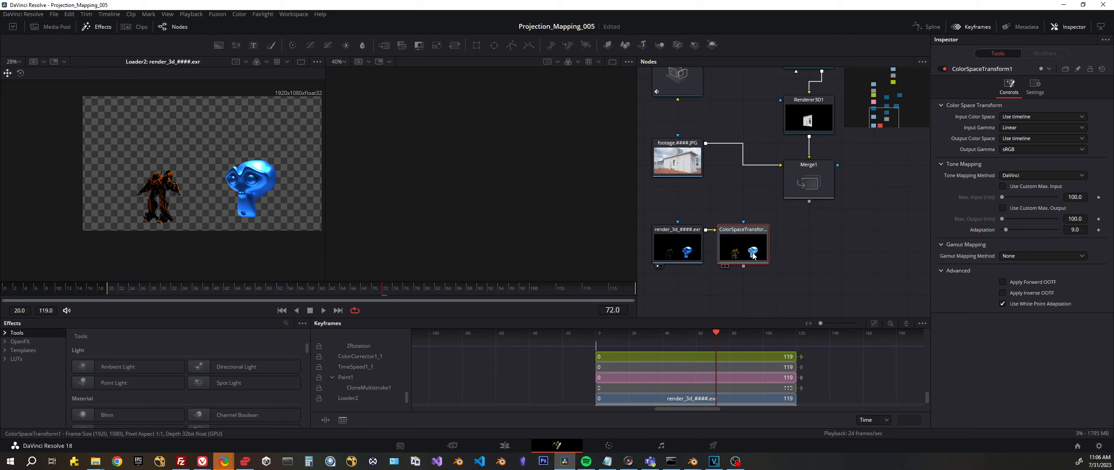
# Show the Color Space Transform result in the second viewer and compare it with the untransformed render.
pyautogui.press('2')
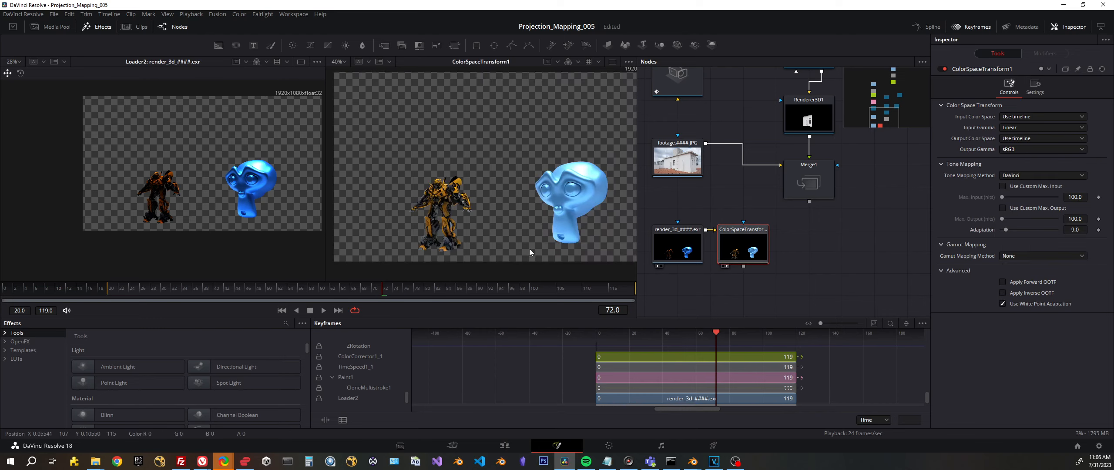
pyautogui.click(674, 246)
pyautogui.scroll(2, 152, 229)
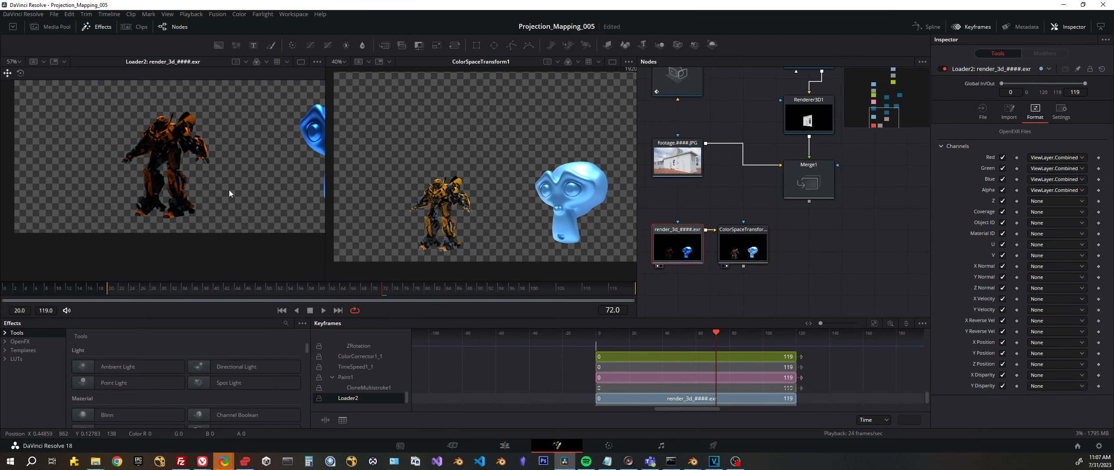
pyautogui.moveTo(255, 166); pyautogui.dragTo(170, 204)
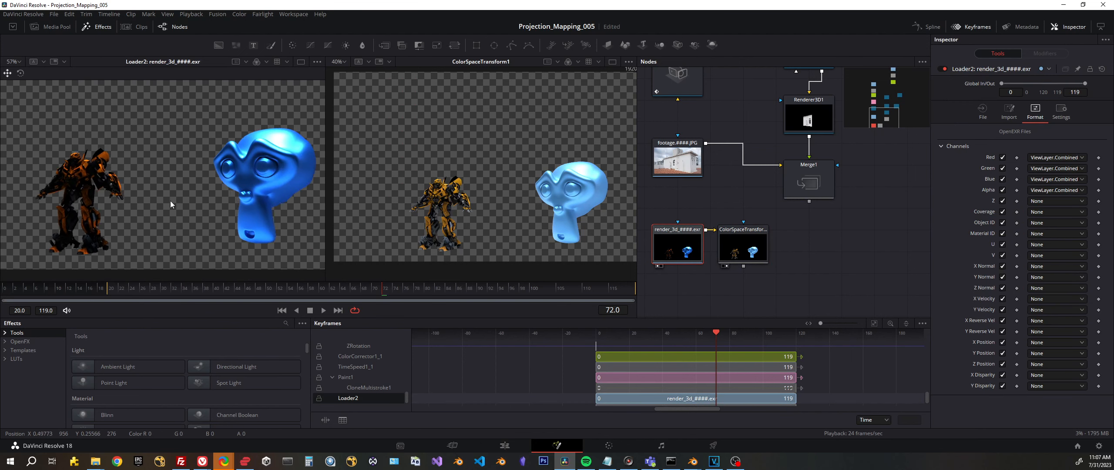
# Move the Color Space Transform node farther from the loader and add a Merge node after it.
pyautogui.click(759, 257)
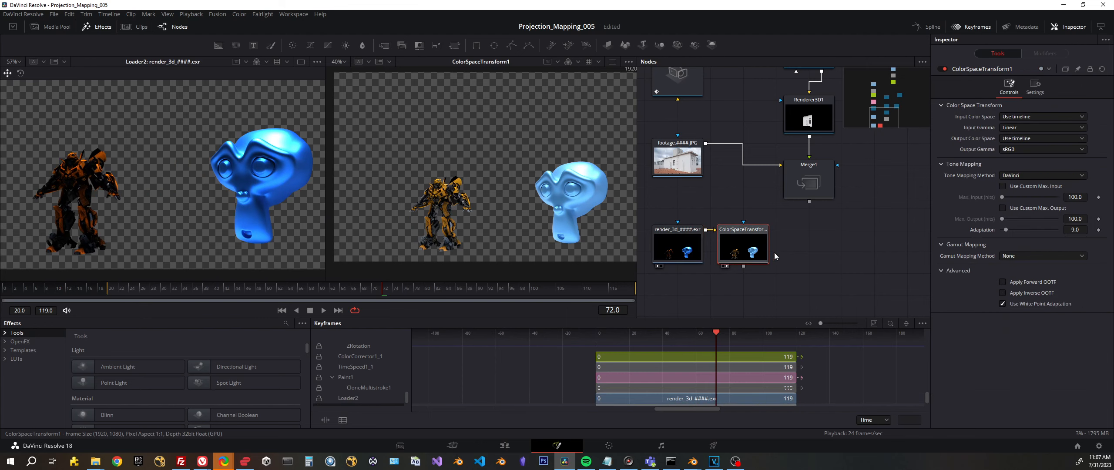
pyautogui.moveTo(754, 250); pyautogui.dragTo(780, 244)
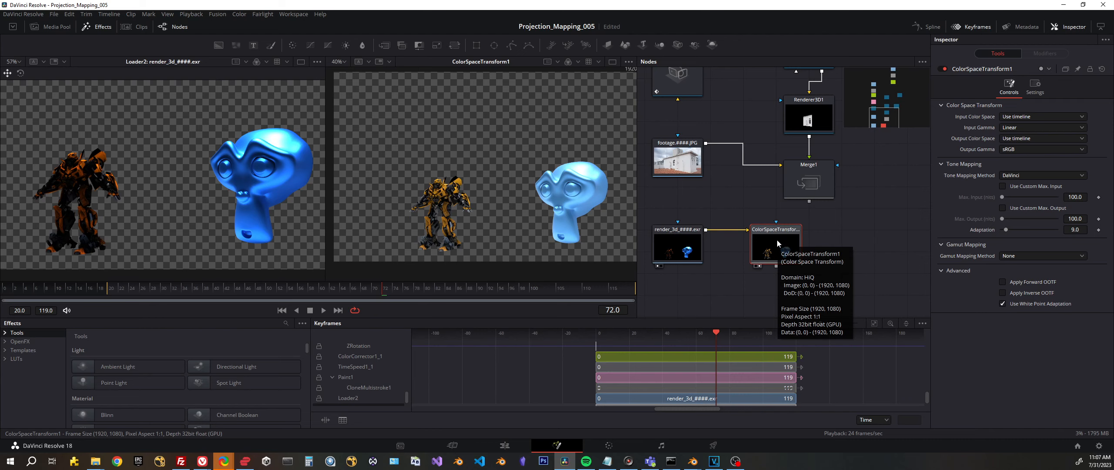
pyautogui.hotkey('shift', 'space')
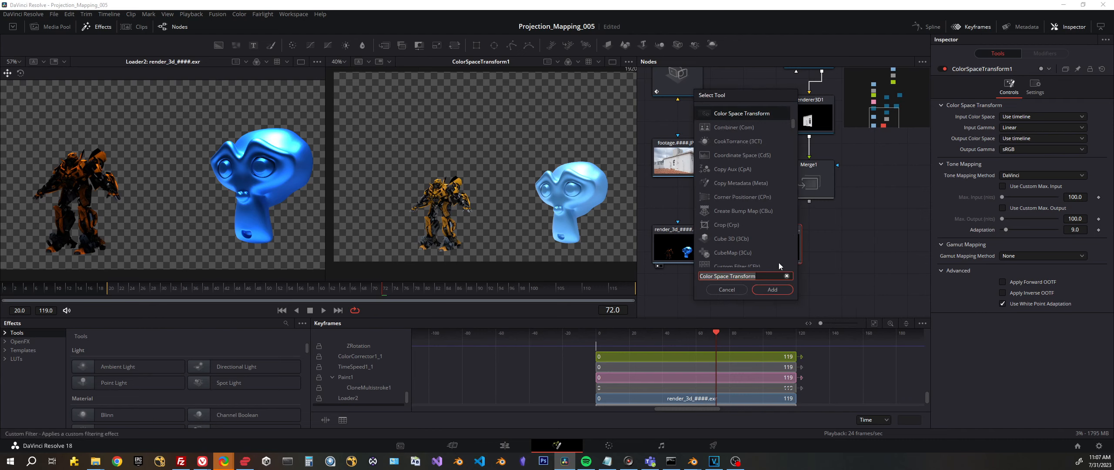
pyautogui.write('merg')
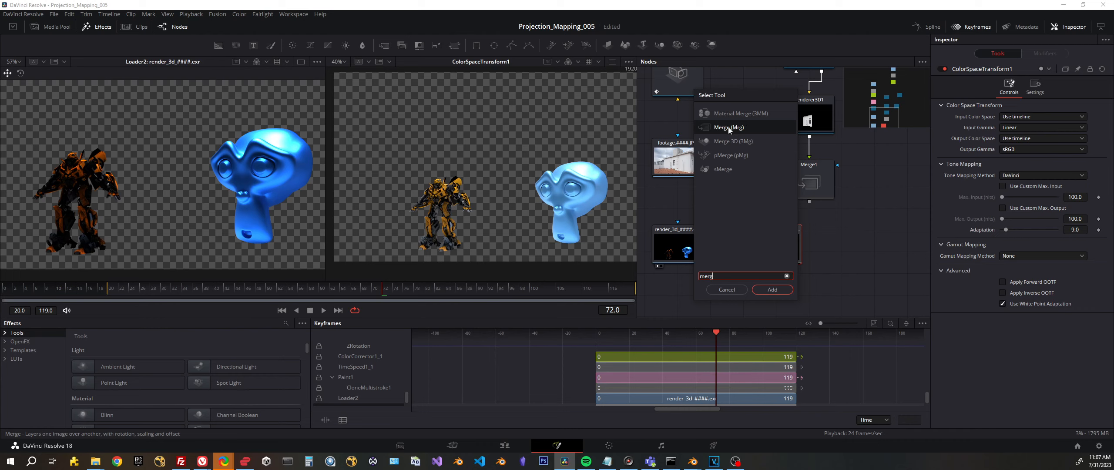
pyautogui.click(772, 291)
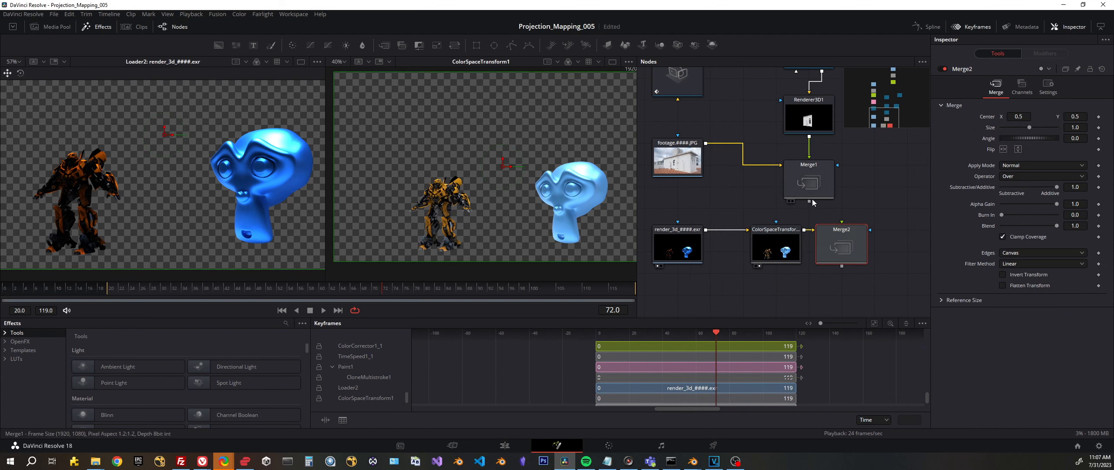
# Connect the Merge1 output to the new merge, show the new merge in the second viewer, and space it away from the Color Space Transform.
pyautogui.moveTo(812, 202); pyautogui.dragTo(848, 247)
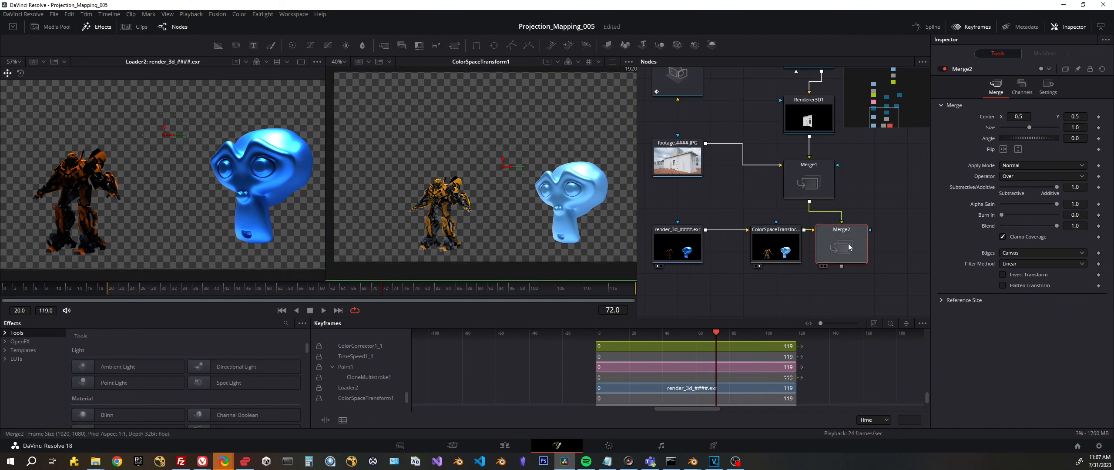
pyautogui.press('2')
pyautogui.moveTo(842, 251); pyautogui.dragTo(872, 254)
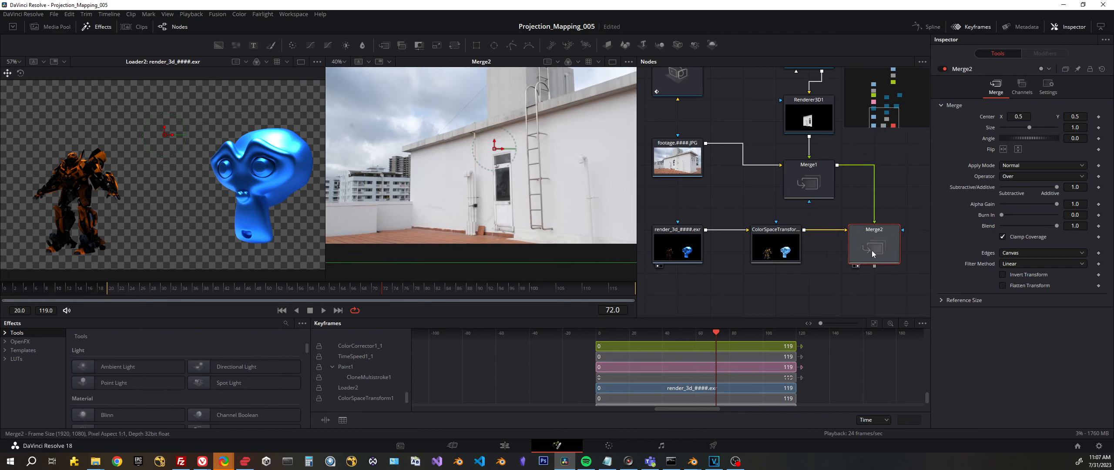
# Disconnect the Color Space Transform from the new merge's background input.
pyautogui.press('2')
pyautogui.press('2')
pyautogui.click(838, 230)
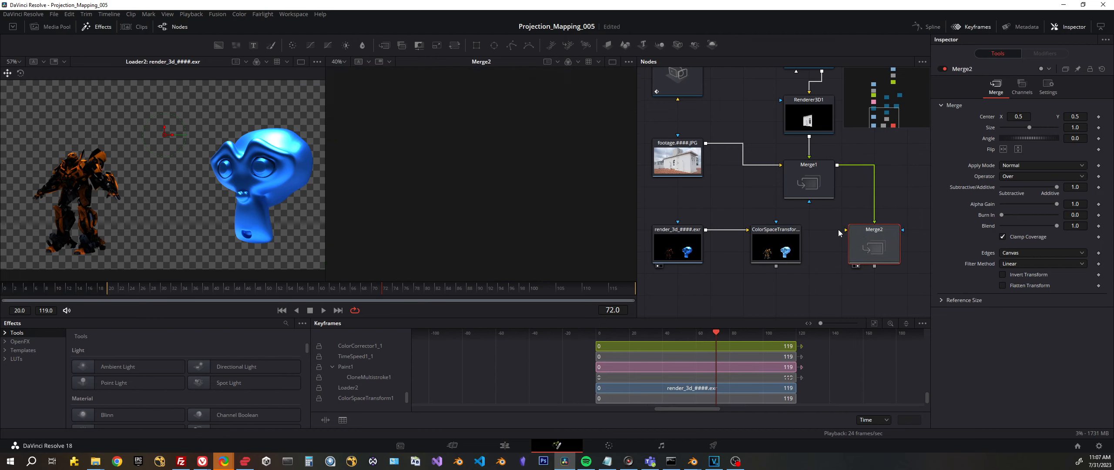
# Rewire Merge2 so that Merge1 feeds its background input and the Color Space Transform feeds its foreground input.
pyautogui.click(882, 192)
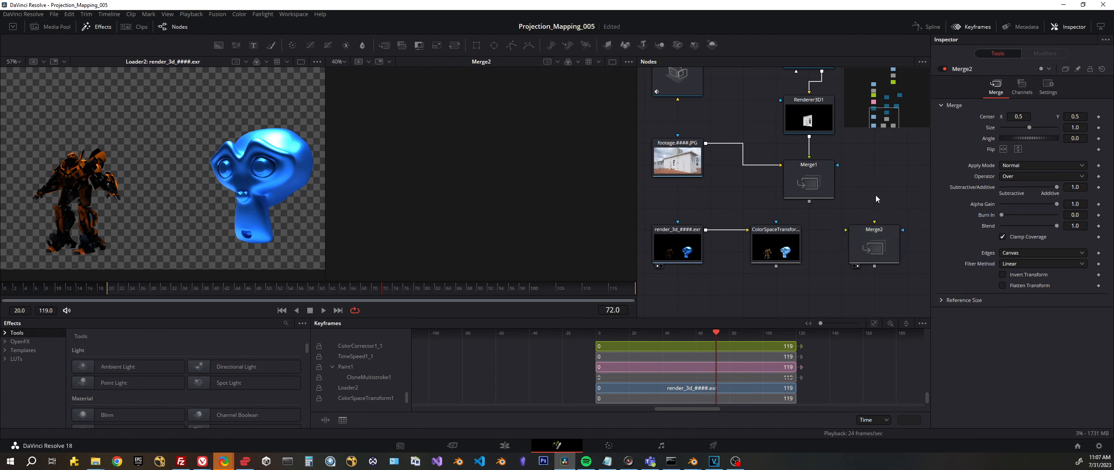
pyautogui.moveTo(875, 194); pyautogui.dragTo(770, 252)
pyautogui.moveTo(810, 204); pyautogui.dragTo(882, 245)
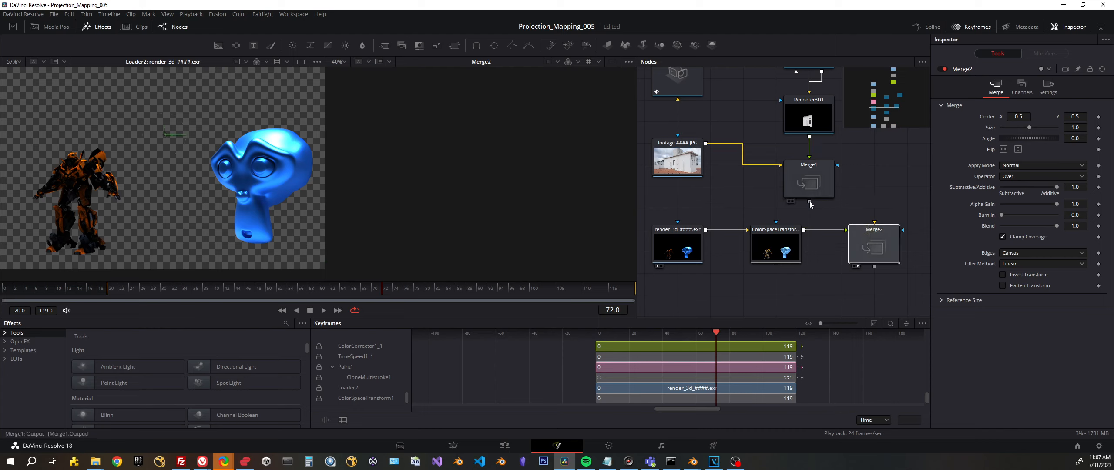
pyautogui.moveTo(810, 202); pyautogui.dragTo(862, 242)
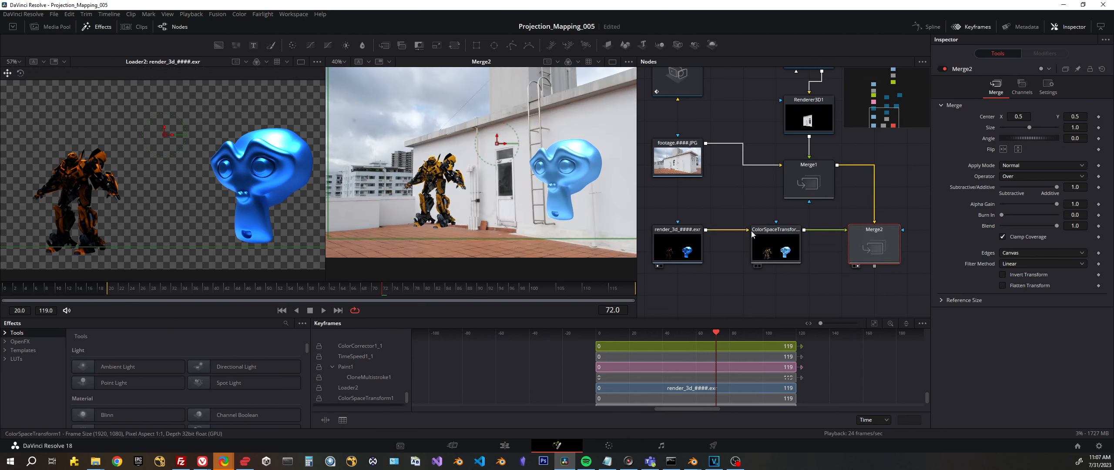
pyautogui.scroll(-2, 473, 186)
pyautogui.scroll(1, 456, 122)
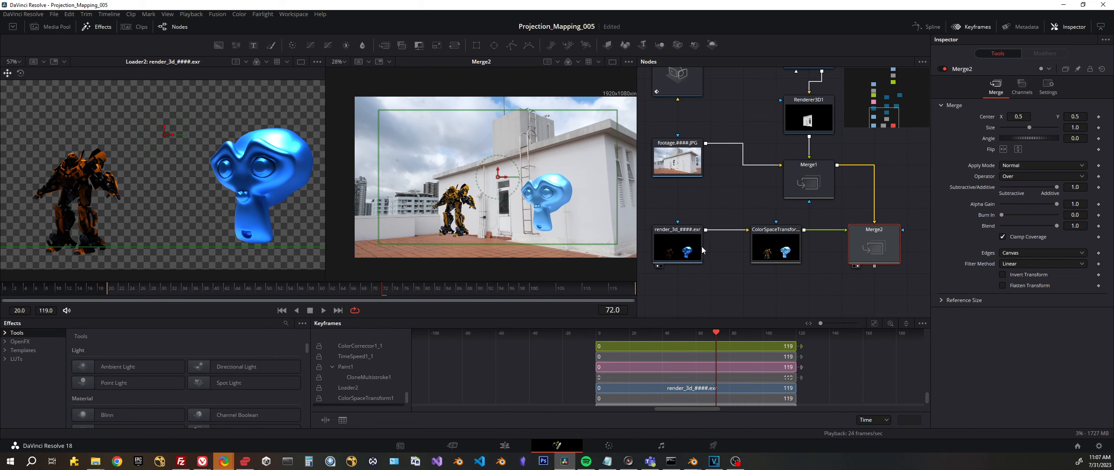
# Set the 3D render loader's pixel aspect to Custom with X 1.2 and Y 1.2 in its import settings.
pyautogui.click(672, 258)
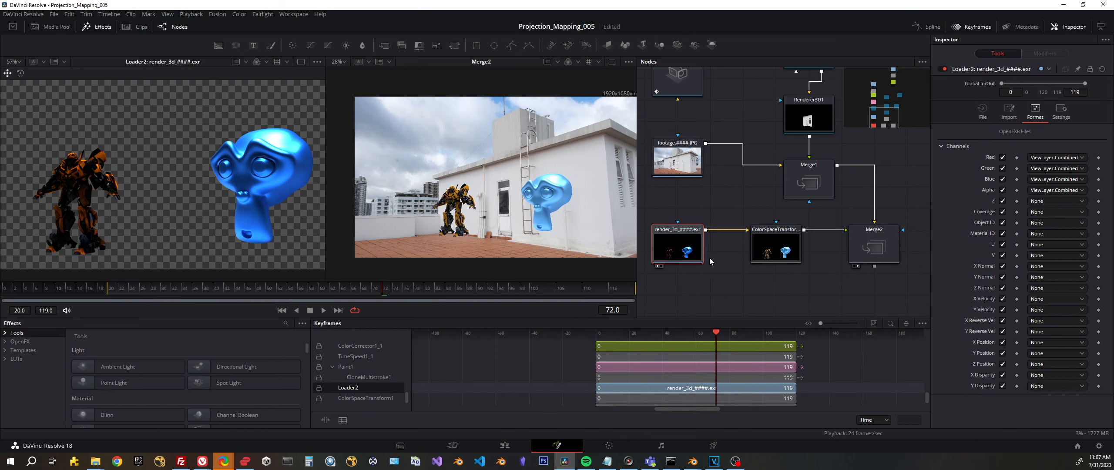
pyautogui.click(1063, 111)
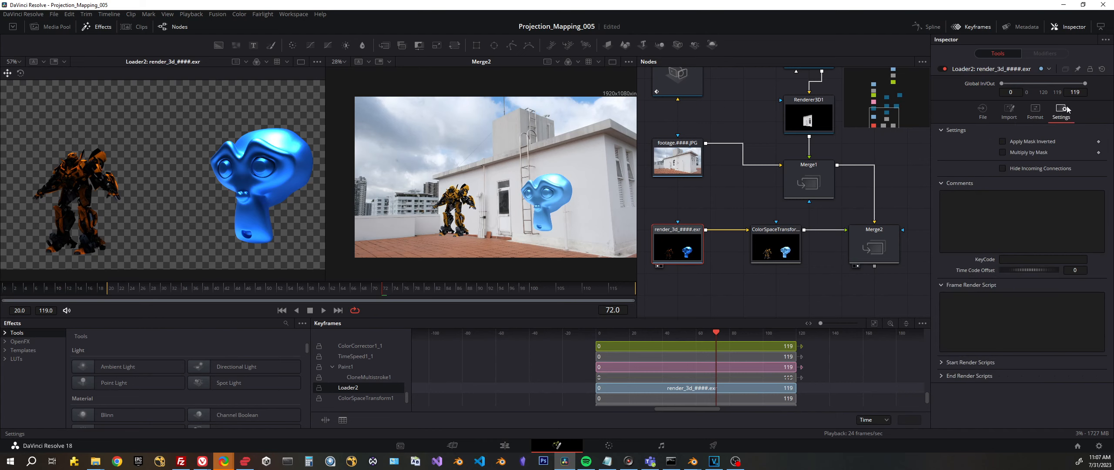
pyautogui.click(1035, 111)
pyautogui.click(1013, 107)
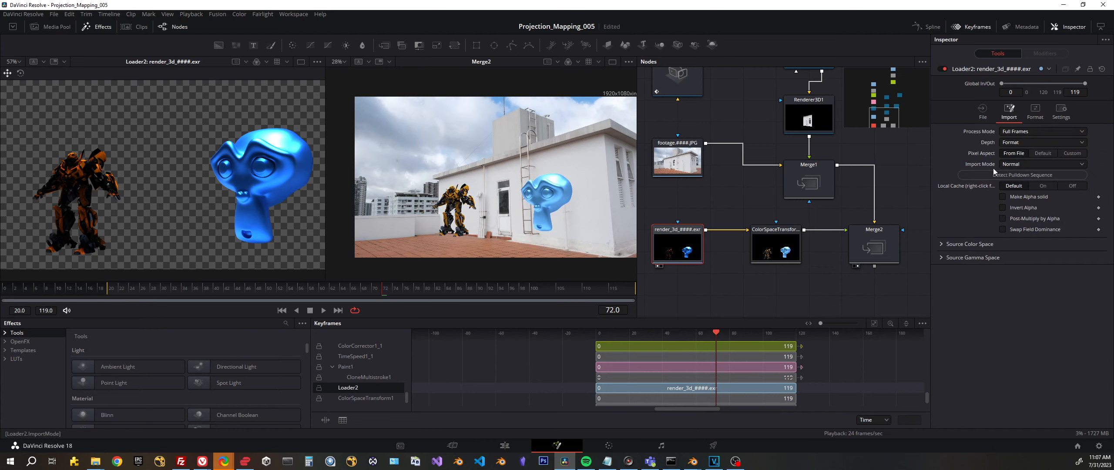
pyautogui.click(1072, 153)
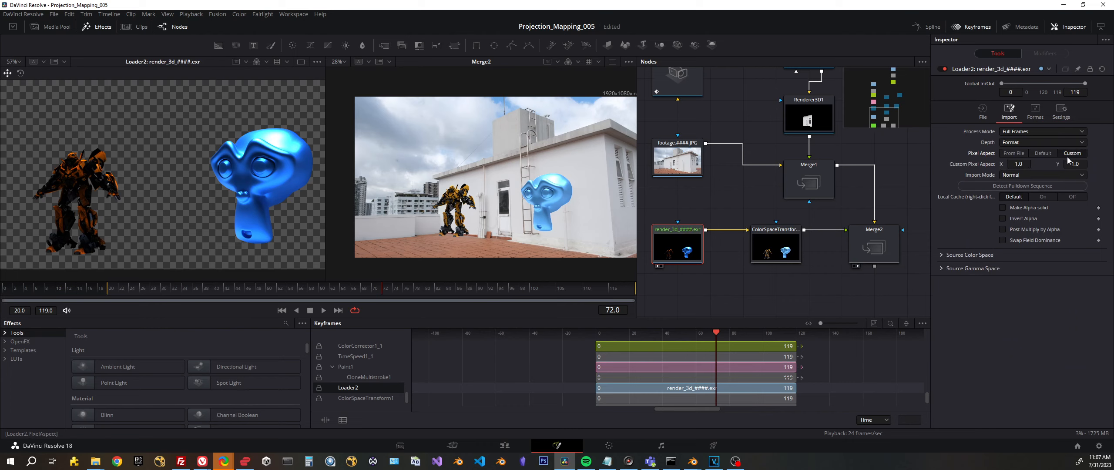
pyautogui.click(1030, 172)
pyautogui.click(1030, 164)
pyautogui.click(1018, 164)
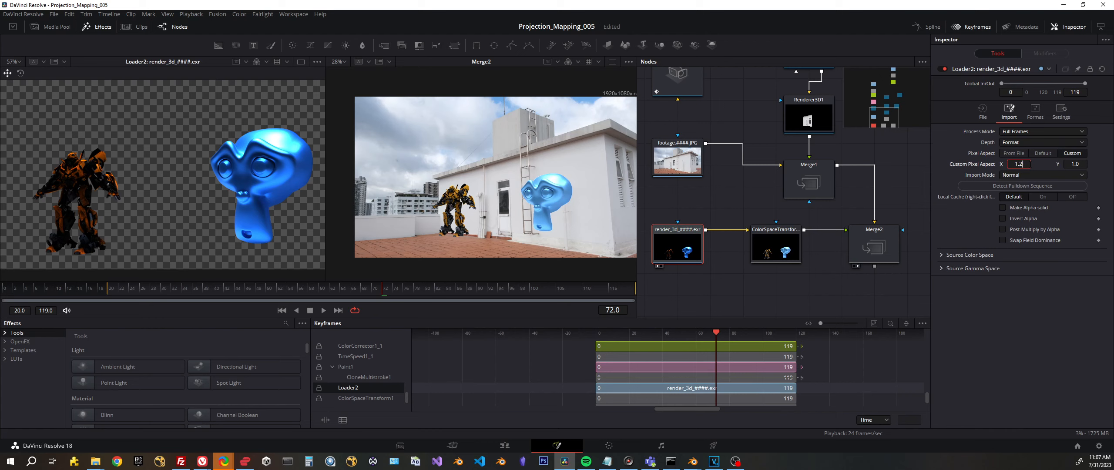
pyautogui.write('1.2')
pyautogui.press('Tab')
pyautogui.write('1.2')
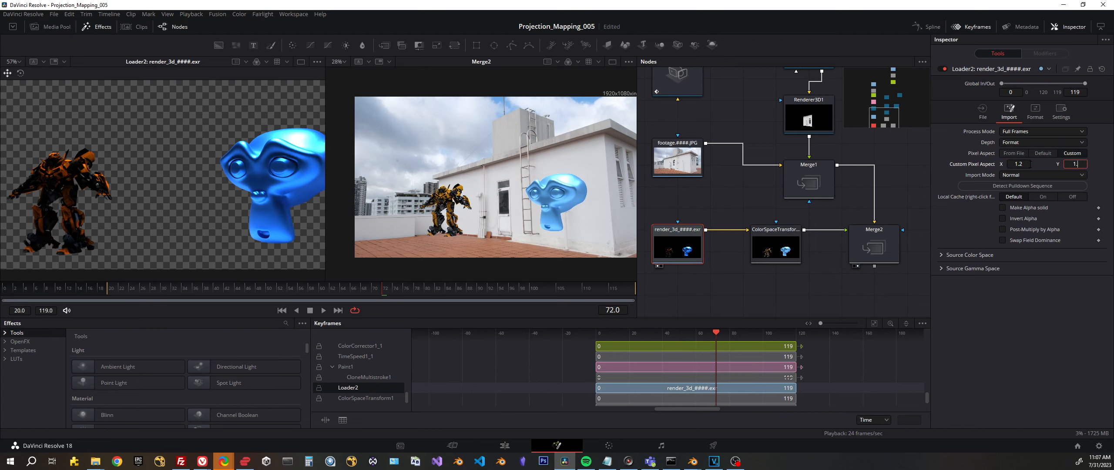
pyautogui.press('Tab')
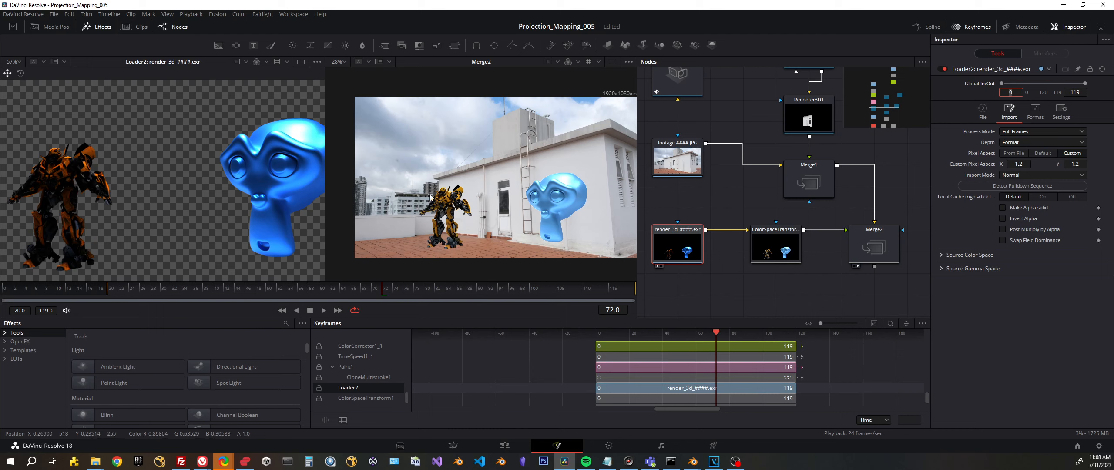
# Duplicate the render loader, Color Space Transform and Merge2 nodes together and place the copies below the originals.
pyautogui.click(534, 201)
pyautogui.moveTo(533, 198); pyautogui.dragTo(508, 197)
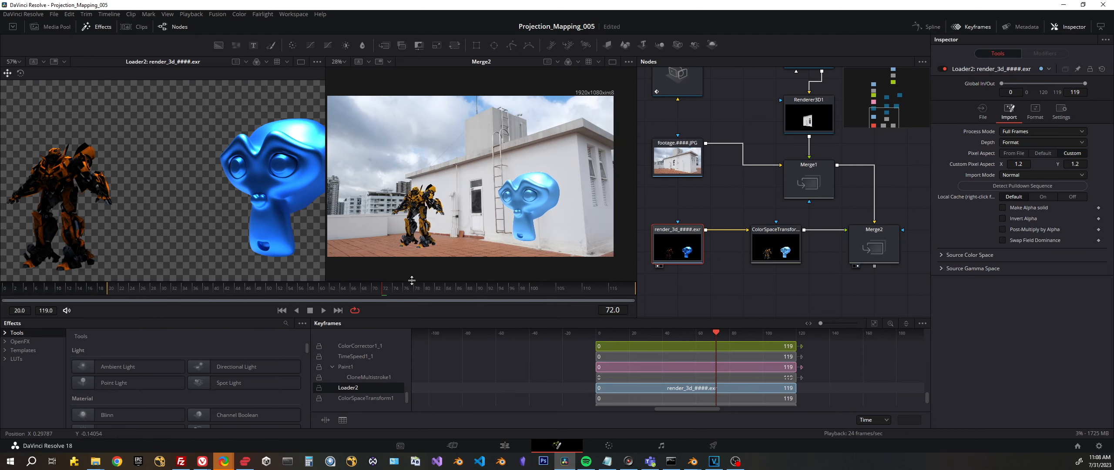
pyautogui.scroll(1, 391, 261)
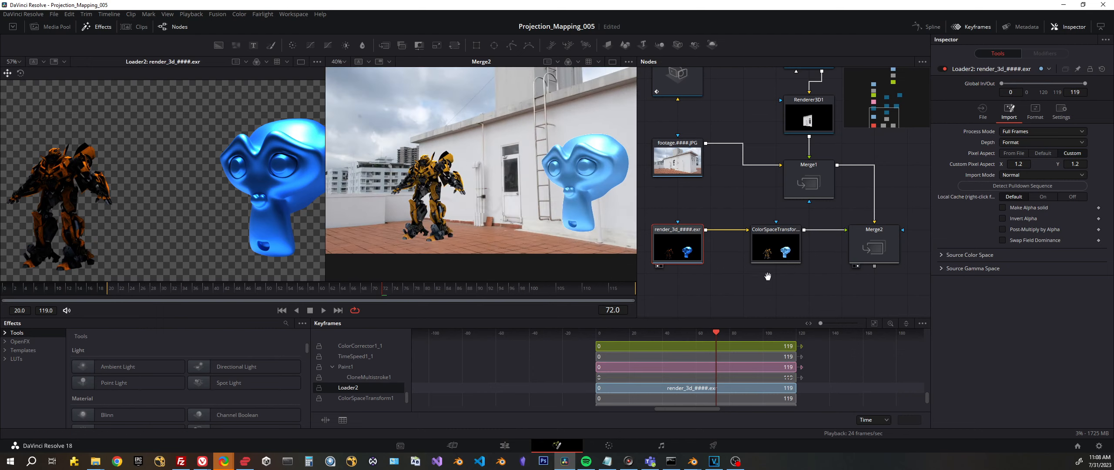
pyautogui.moveTo(767, 276); pyautogui.dragTo(758, 186)
pyautogui.scroll(-3, 778, 243)
pyautogui.moveTo(795, 211); pyautogui.dragTo(699, 167)
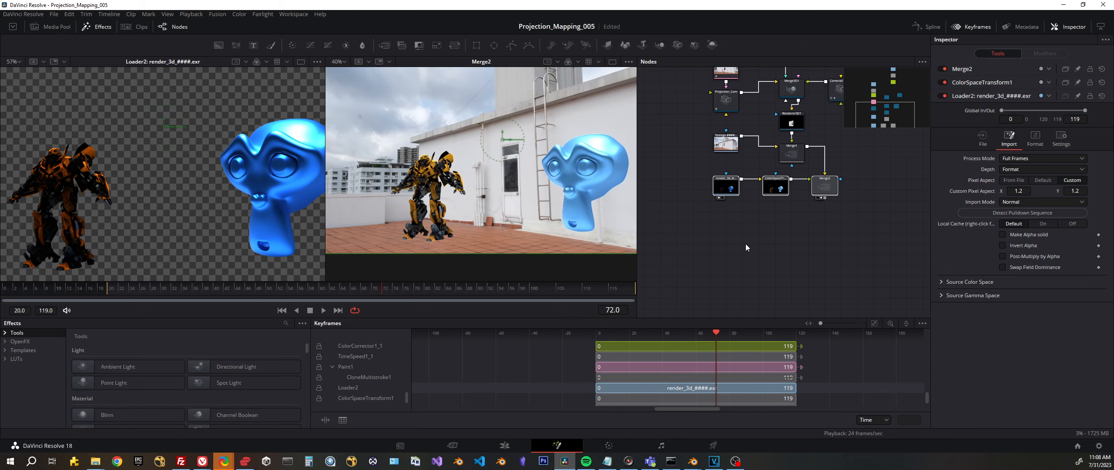
pyautogui.click(830, 193)
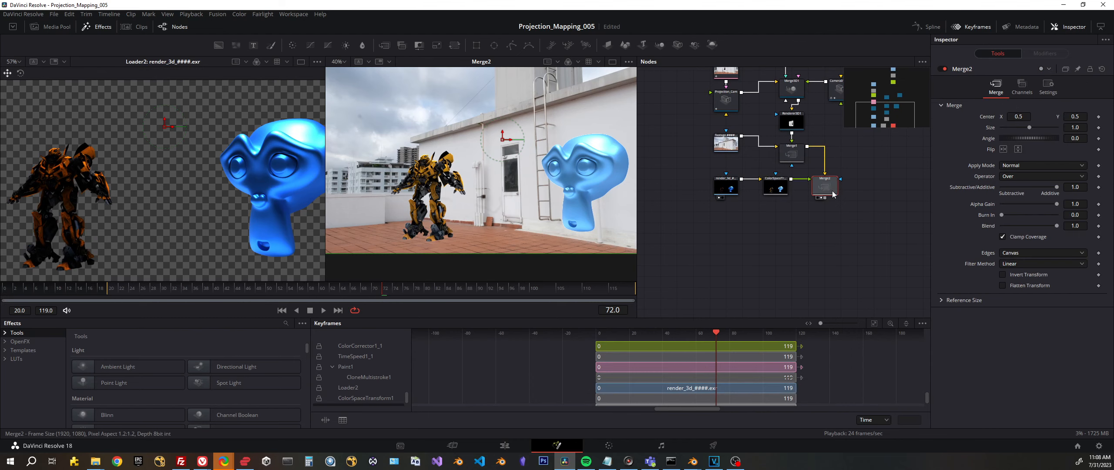
pyautogui.hotkey('ctrl', 's')
pyautogui.hotkey('ctrl', 'v')
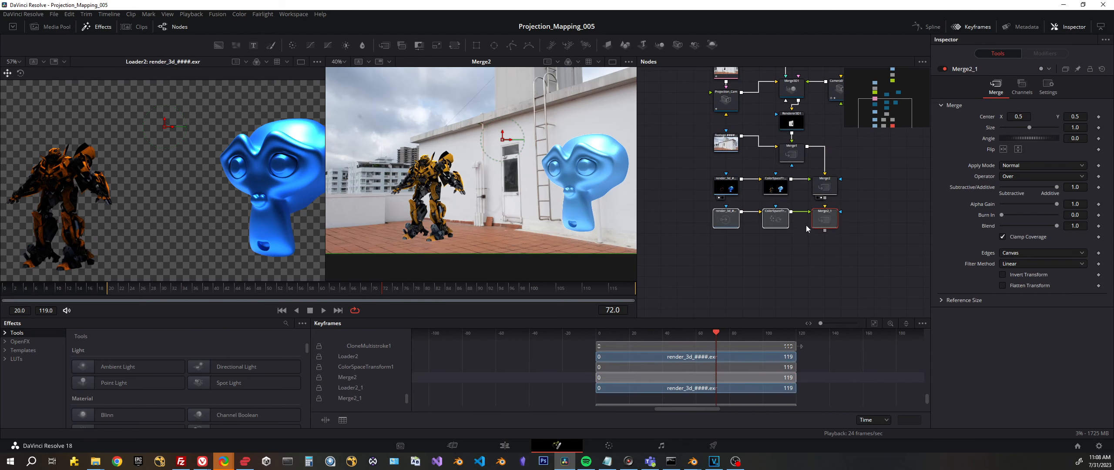
pyautogui.moveTo(818, 219); pyautogui.dragTo(817, 240)
# Connect Merge2's output to the background input of the duplicated merge.
pyautogui.scroll(3, 818, 241)
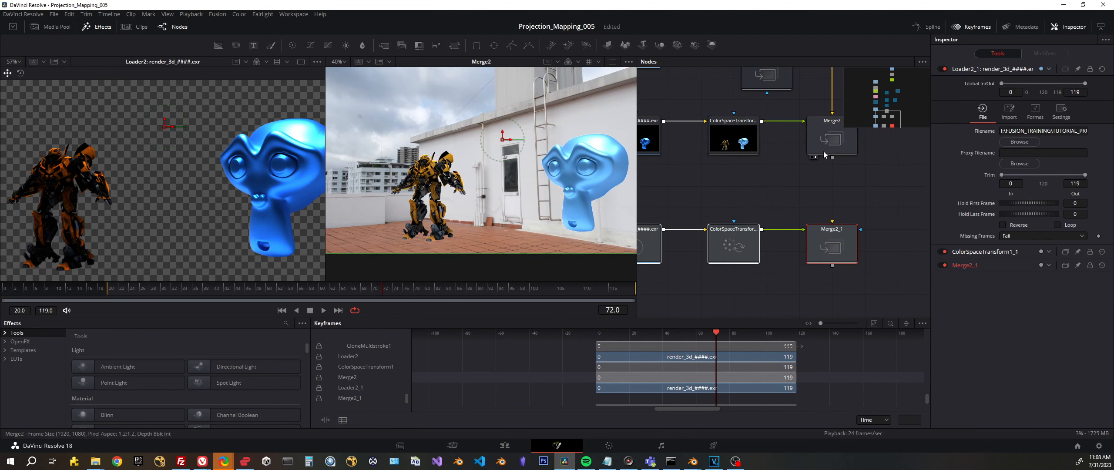
pyautogui.moveTo(832, 158); pyautogui.dragTo(839, 235)
pyautogui.moveTo(753, 230); pyautogui.dragTo(793, 207)
# Assign ViewLayer.Shadow Catcher.R to the Red channel in the duplicated loader's OpenEXR format settings.
pyautogui.click(661, 214)
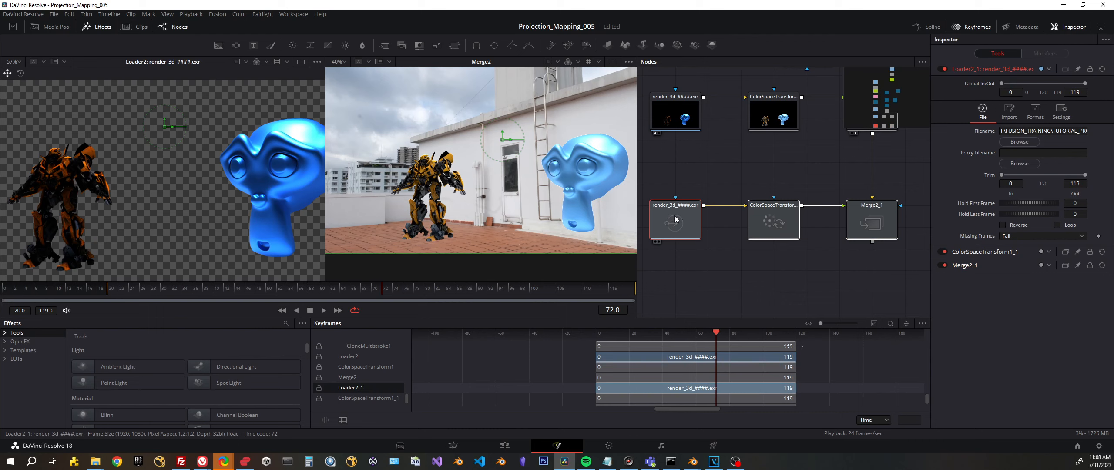
pyautogui.click(1035, 112)
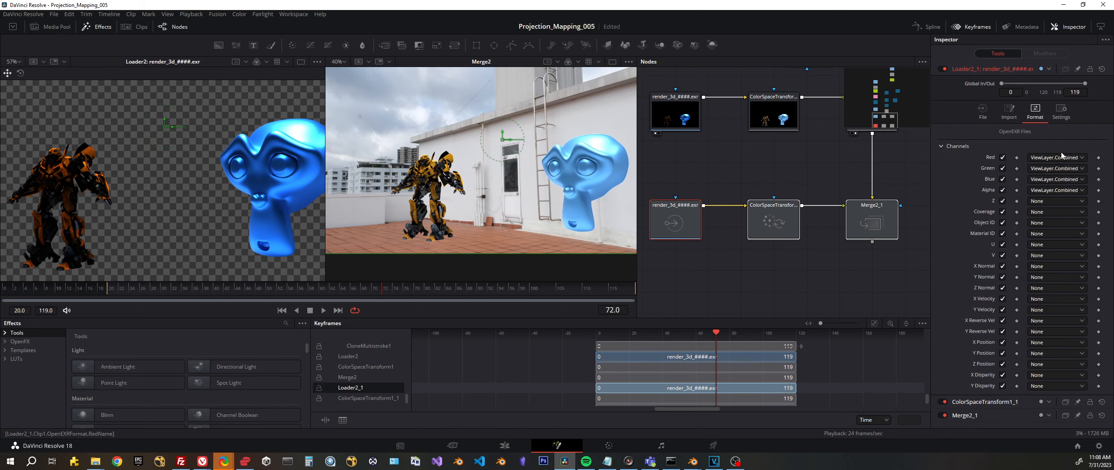
pyautogui.click(1072, 160)
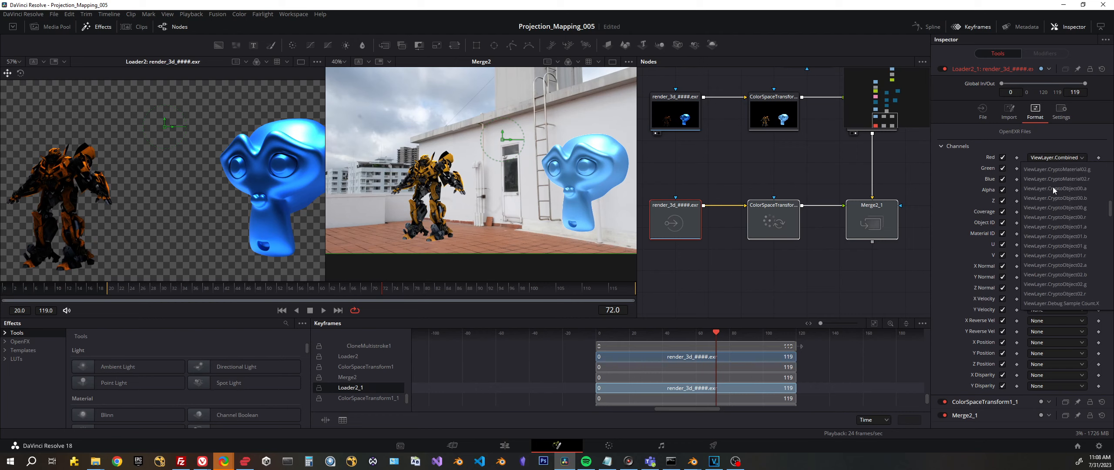
pyautogui.scroll(-5, 1053, 196)
pyautogui.scroll(-8, 1047, 237)
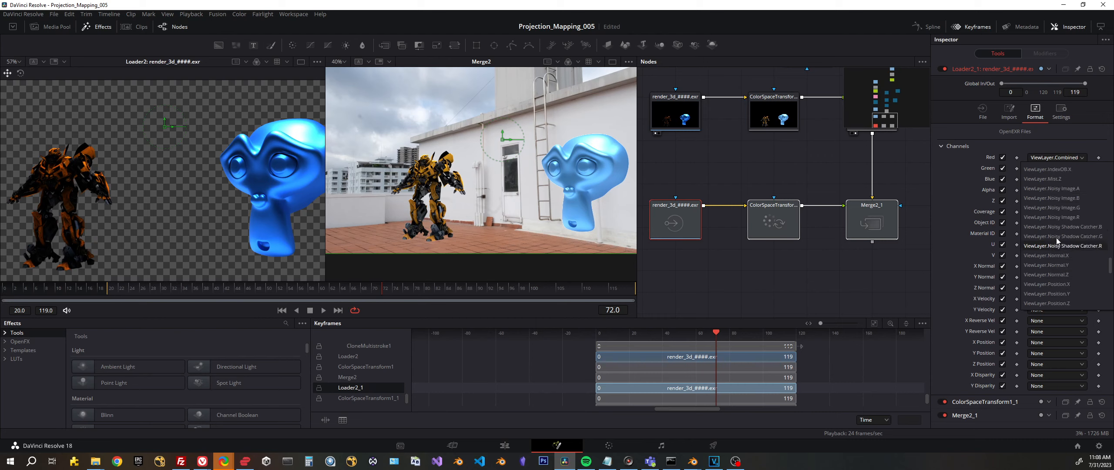
pyautogui.scroll(-5, 1062, 230)
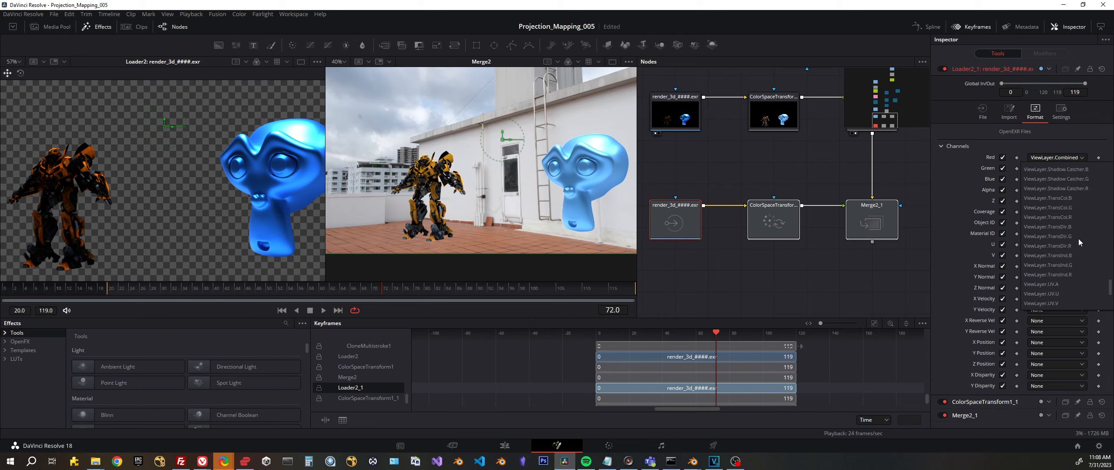
pyautogui.scroll(2, 1081, 223)
pyautogui.click(1096, 245)
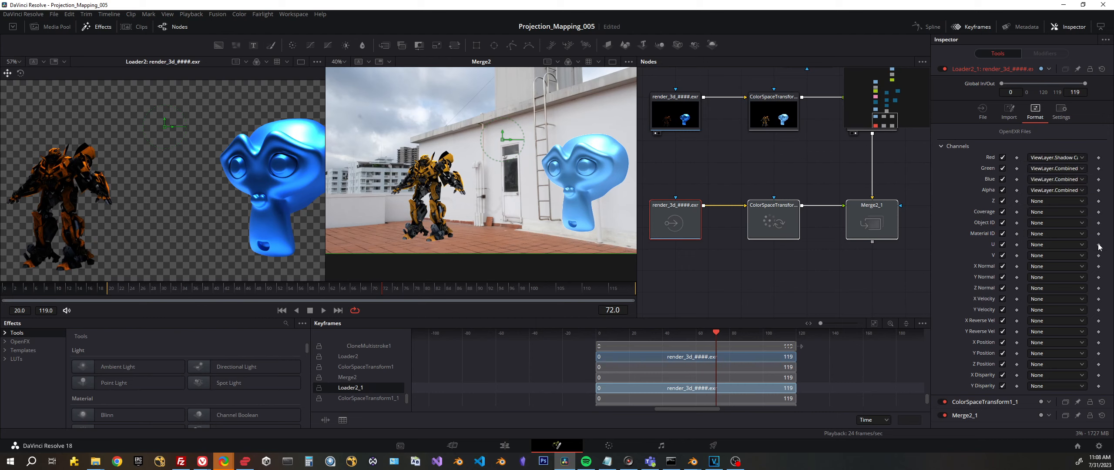
# Assign ViewLayer.Shadow Catcher.G to the duplicated loader's Green channel.
pyautogui.click(1066, 169)
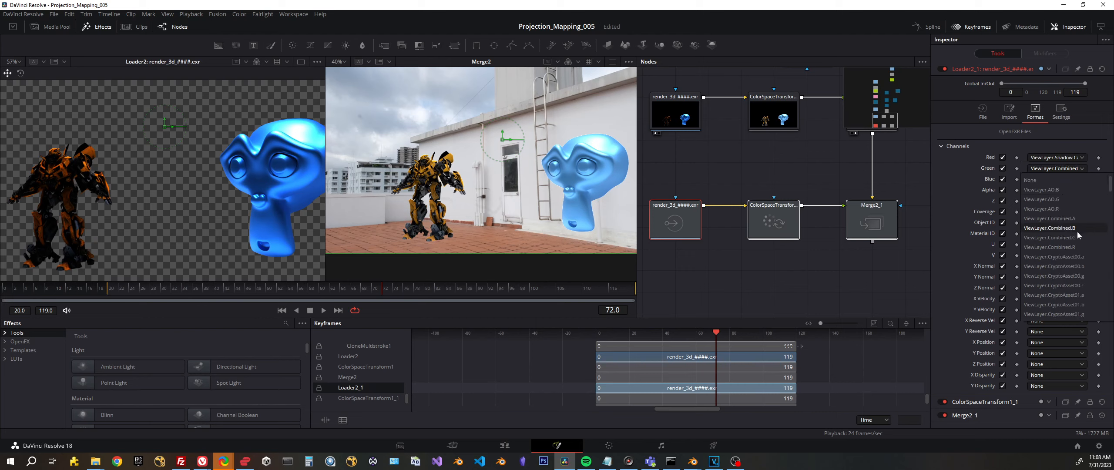
pyautogui.scroll(-8, 1077, 231)
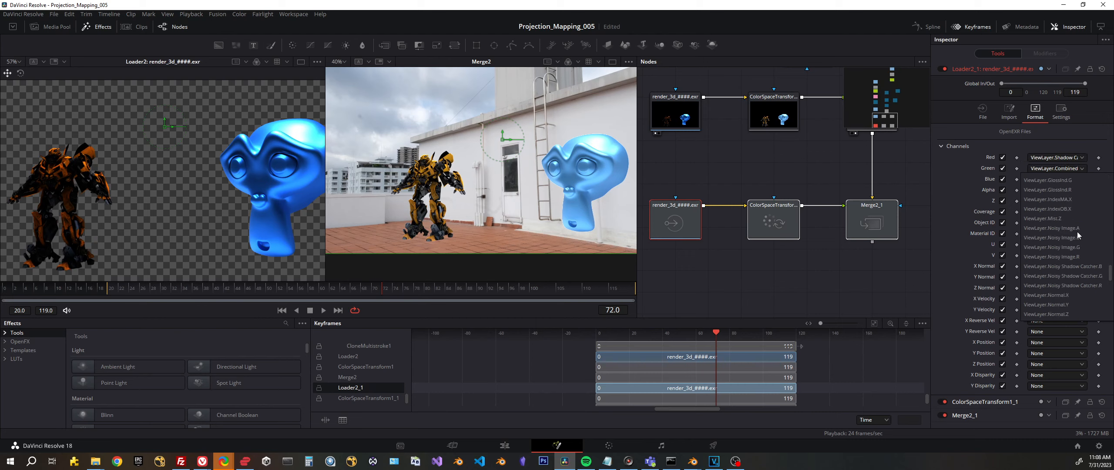
pyautogui.scroll(-8, 1078, 235)
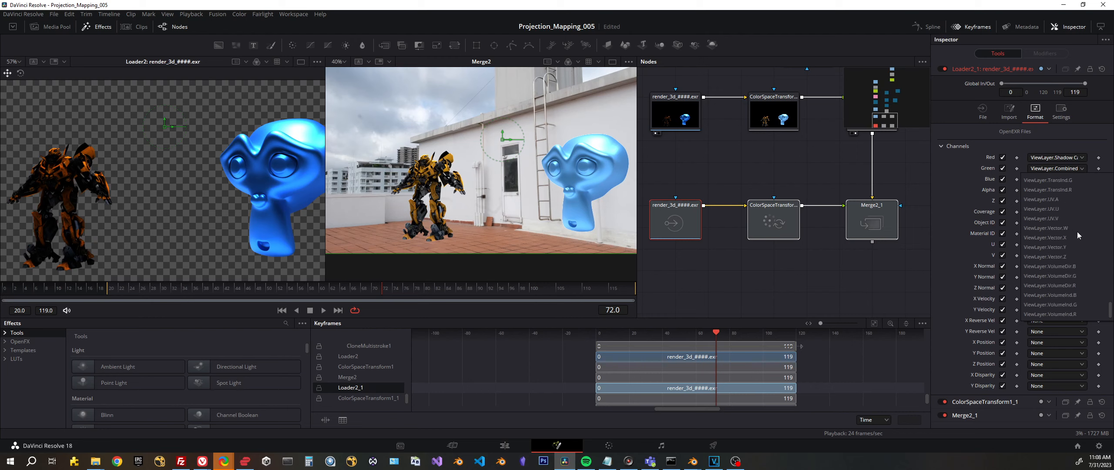
pyautogui.scroll(3, 1077, 235)
pyautogui.scroll(1, 1077, 231)
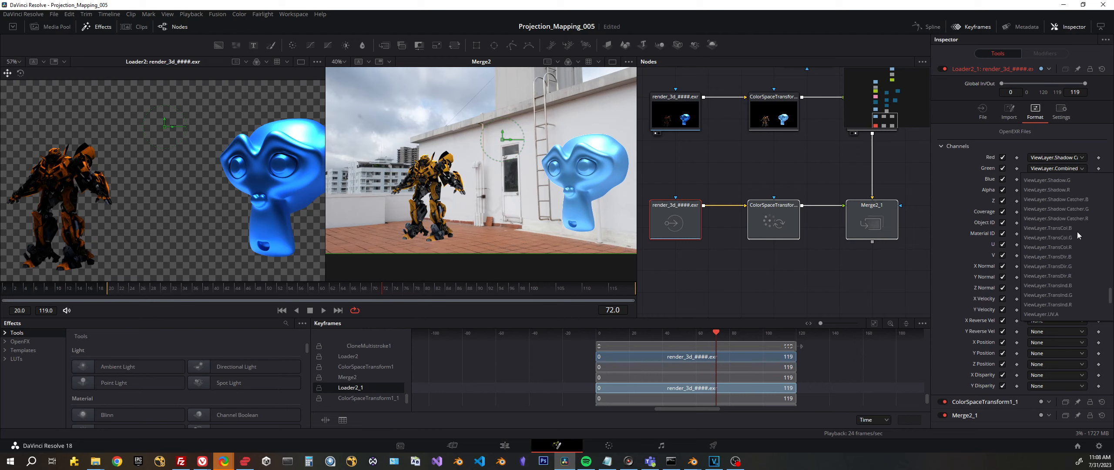
pyautogui.click(1074, 205)
# Assign ViewLayer.Shadow Catcher.B to the duplicated loader's Blue channel.
pyautogui.click(1065, 180)
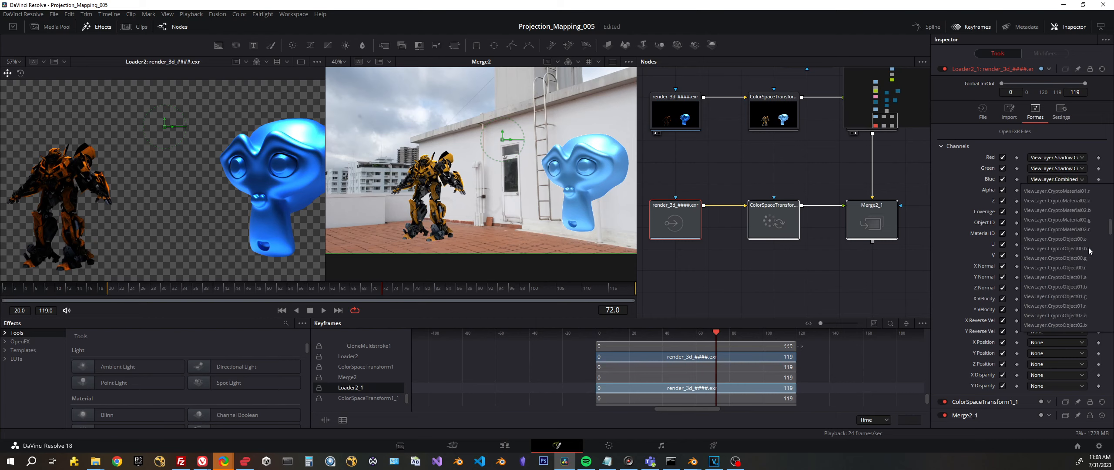
pyautogui.scroll(-3, 1089, 251)
pyautogui.scroll(-10, 1088, 250)
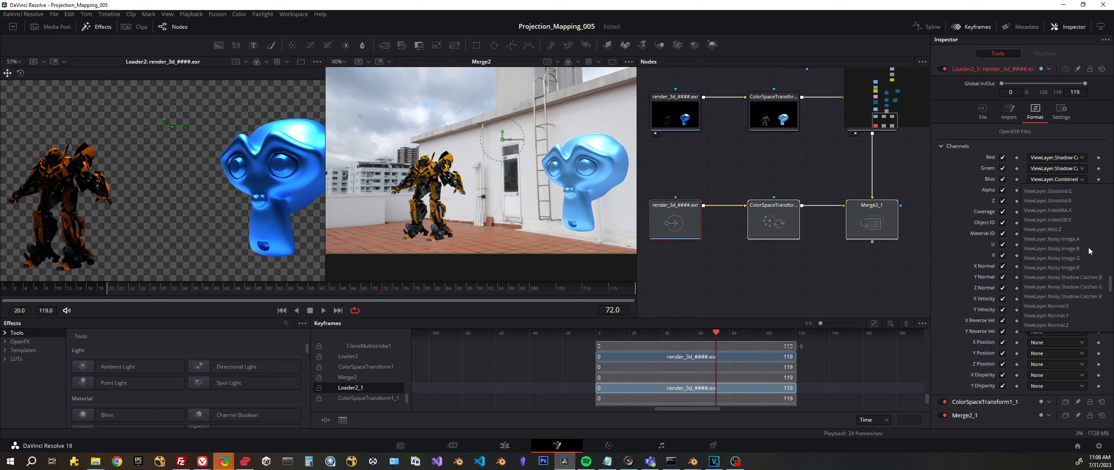
pyautogui.scroll(-5, 1089, 276)
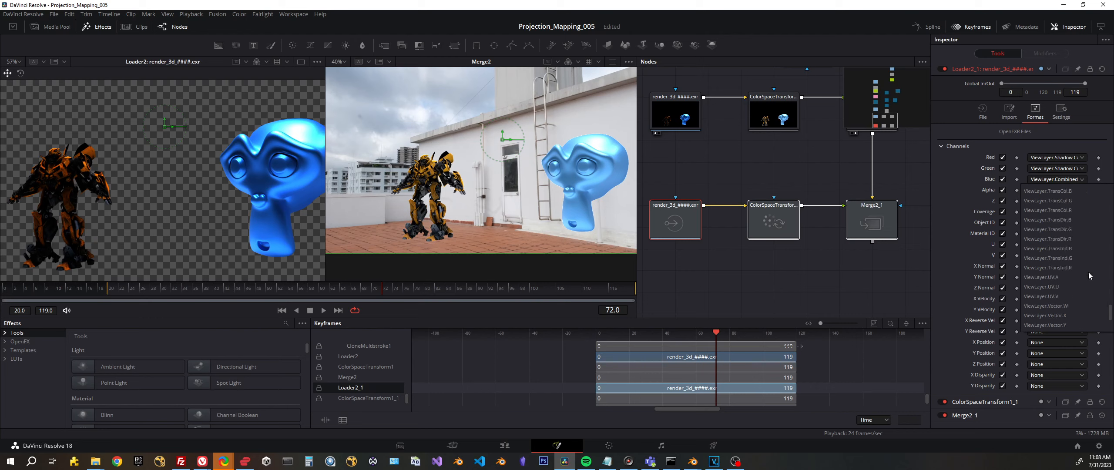
pyautogui.scroll(4, 1083, 265)
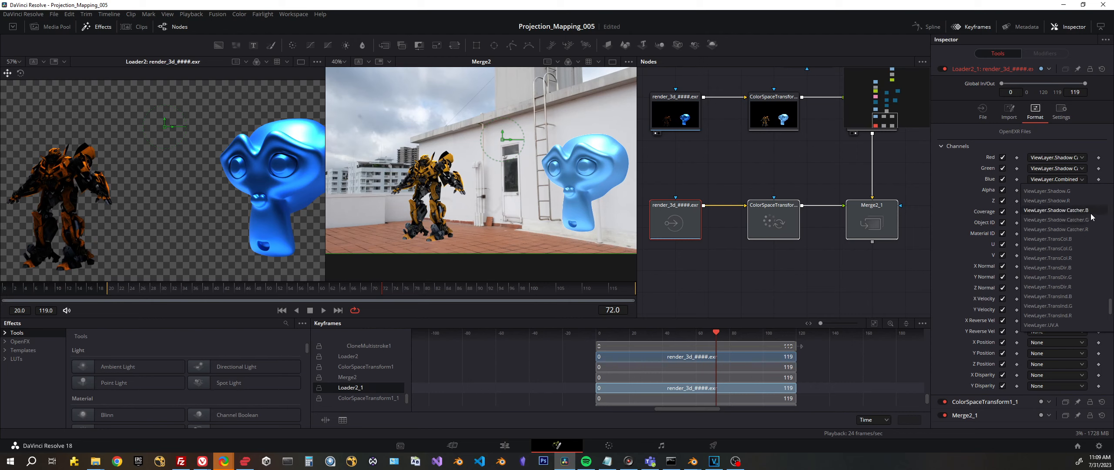
pyautogui.click(1057, 210)
# Set the duplicated loader's Alpha channel to None and show the duplicated merge in the second viewer.
pyautogui.click(1050, 201)
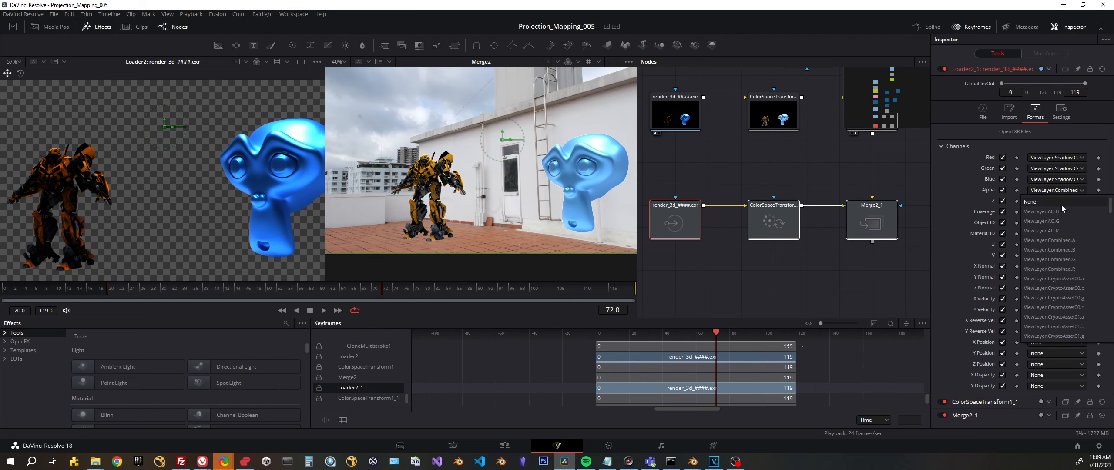
pyautogui.click(1039, 202)
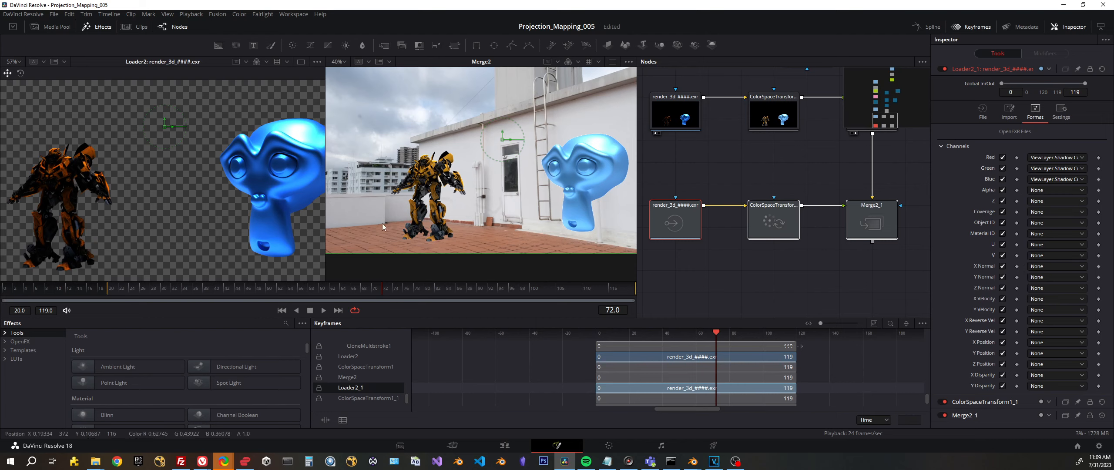
pyautogui.click(867, 228)
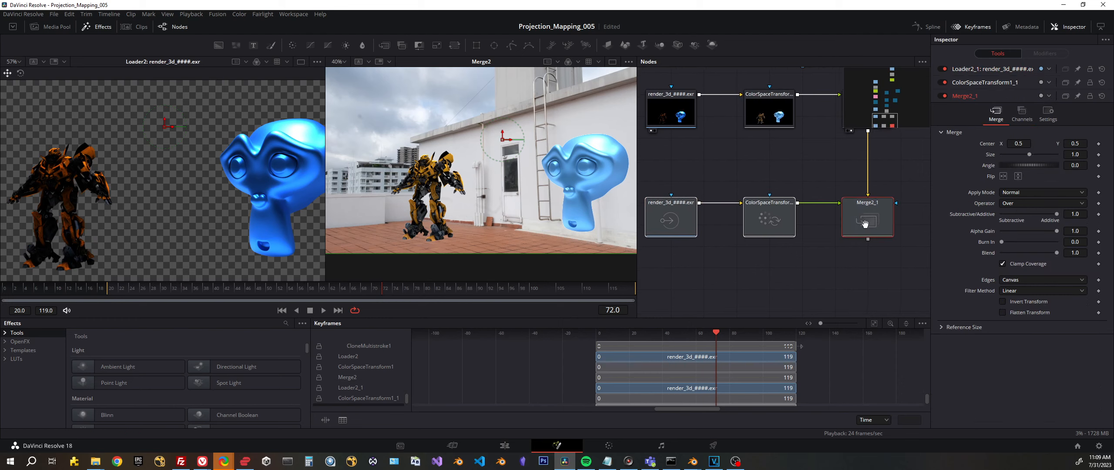
pyautogui.press('2')
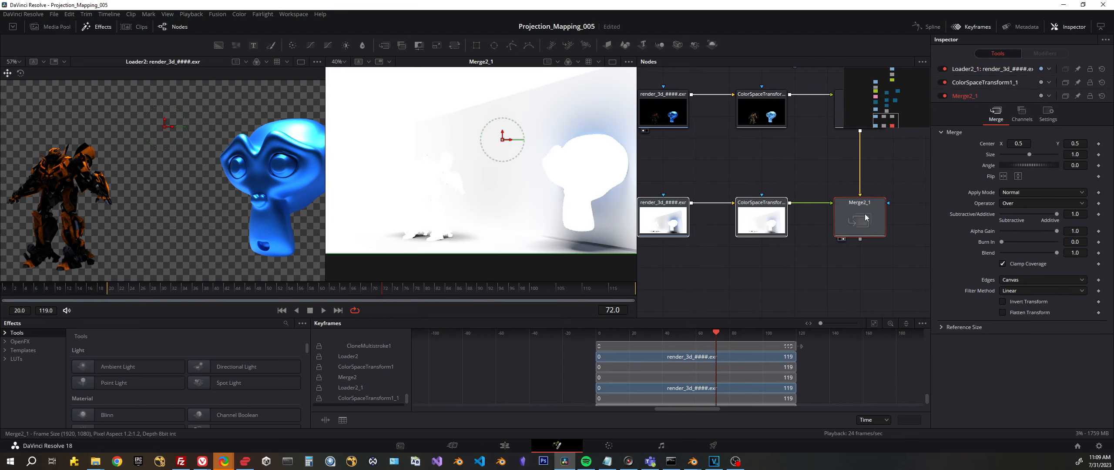
# Set the shadow catcher merge's apply mode to Multiply.
pyautogui.scroll(-2, 524, 146)
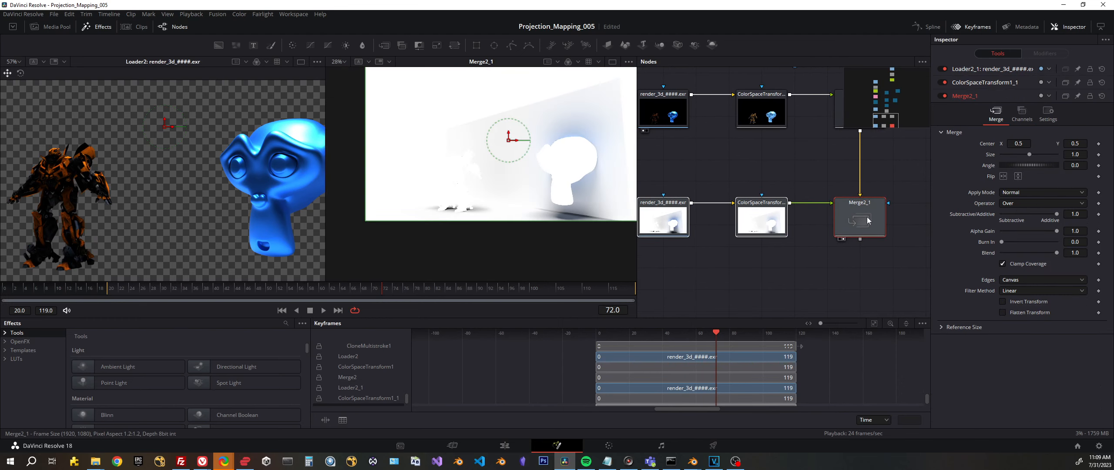
pyautogui.scroll(5, 866, 217)
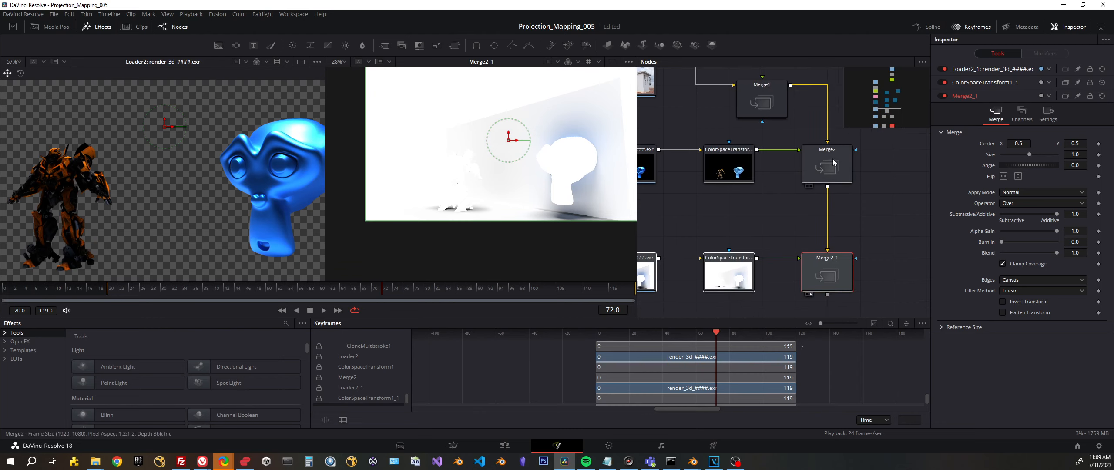
pyautogui.scroll(-1, 709, 131)
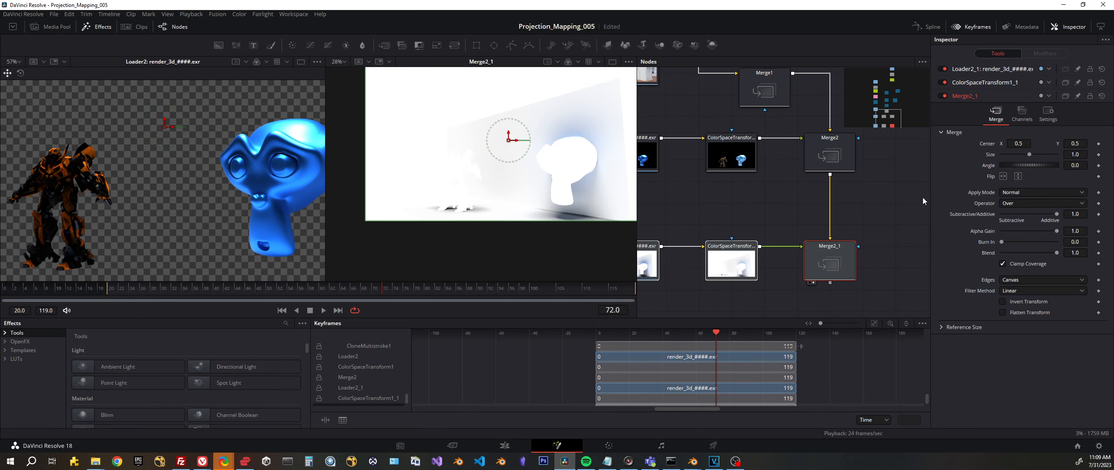
pyautogui.click(1017, 192)
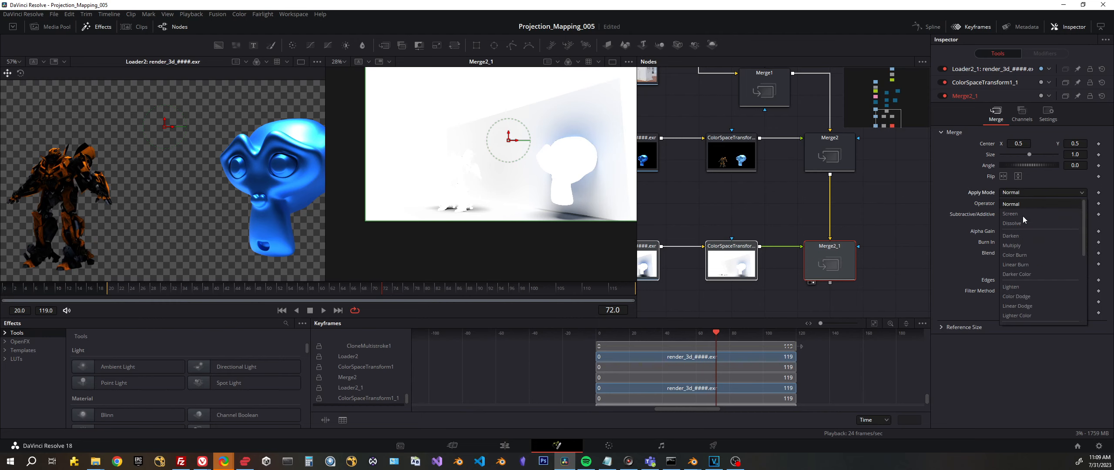
pyautogui.click(1030, 245)
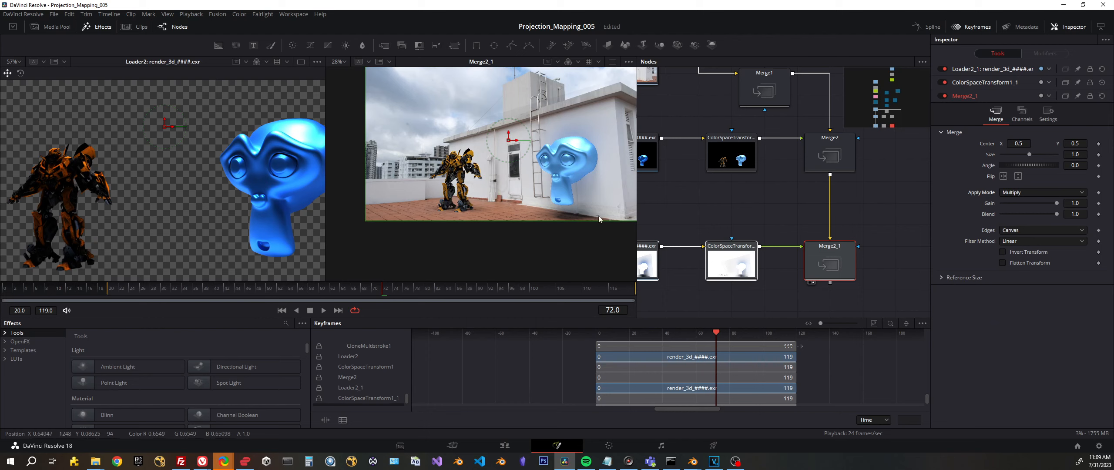
# Examine the blue monkey head's edges in the merged composite, and switch to a single viewer.
pyautogui.scroll(2, 592, 209)
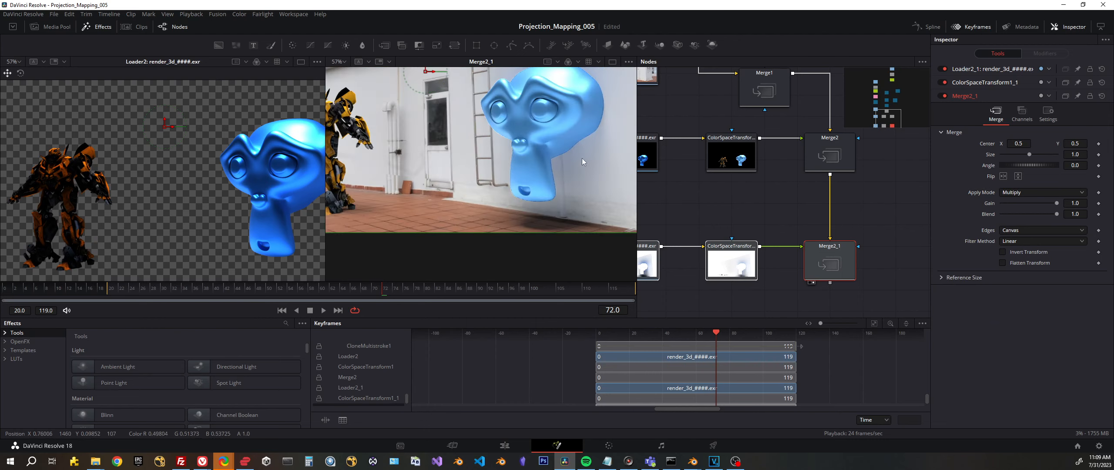
pyautogui.scroll(2, 582, 187)
pyautogui.scroll(3, 574, 131)
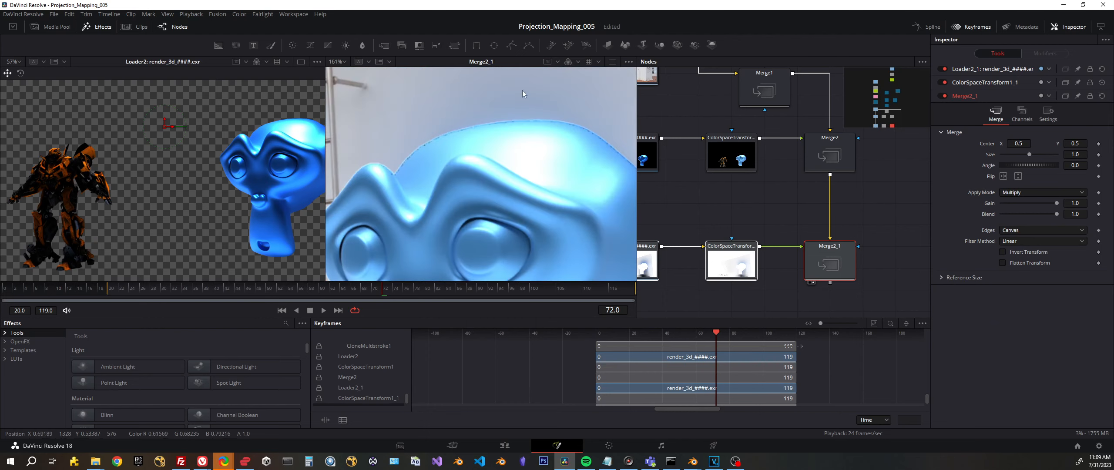
pyautogui.scroll(-4, 541, 108)
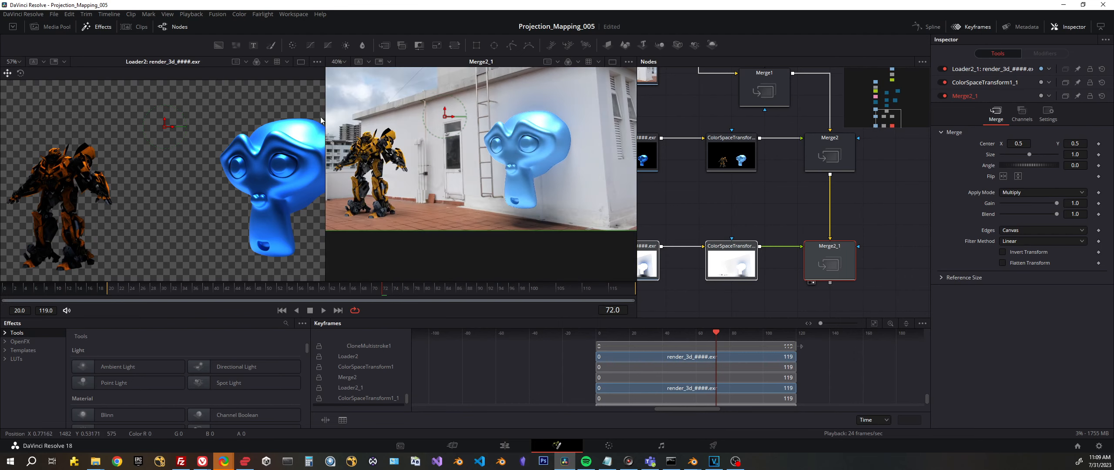
pyautogui.click(612, 62)
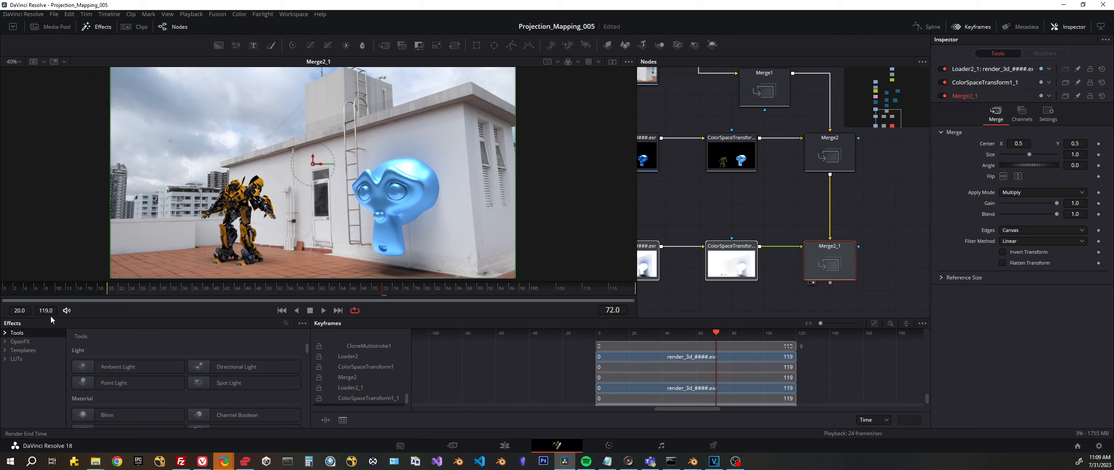
# Play back the final composite and examine how the robot, the monkey head and their shadows sit in the footage.
pyautogui.click(323, 310)
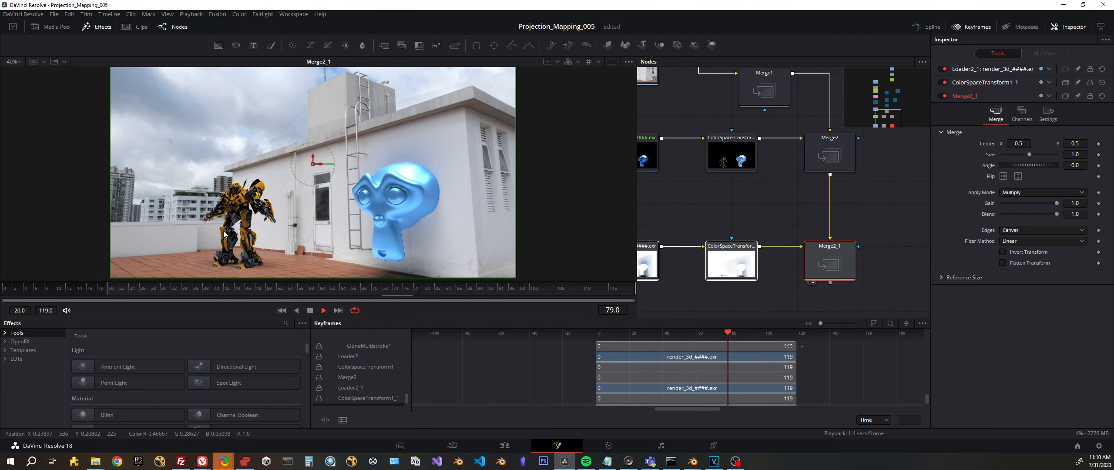
pyautogui.scroll(4, 232, 204)
pyautogui.scroll(3, 273, 107)
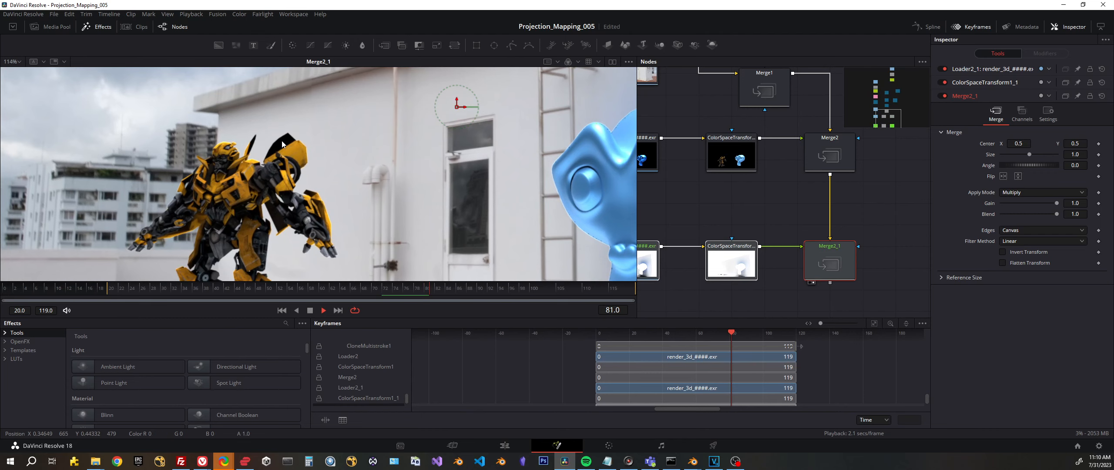
pyautogui.scroll(-3, 218, 157)
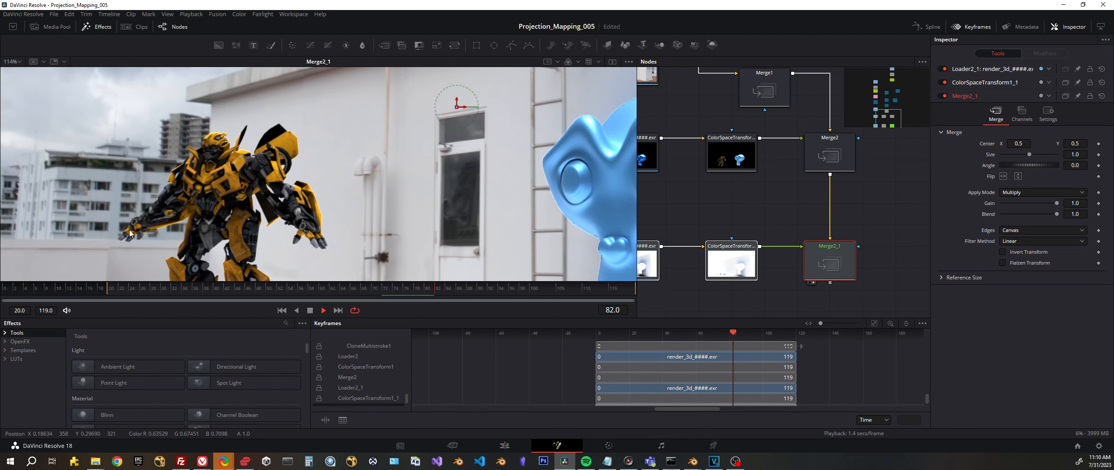
pyautogui.moveTo(333, 192); pyautogui.dragTo(288, 169)
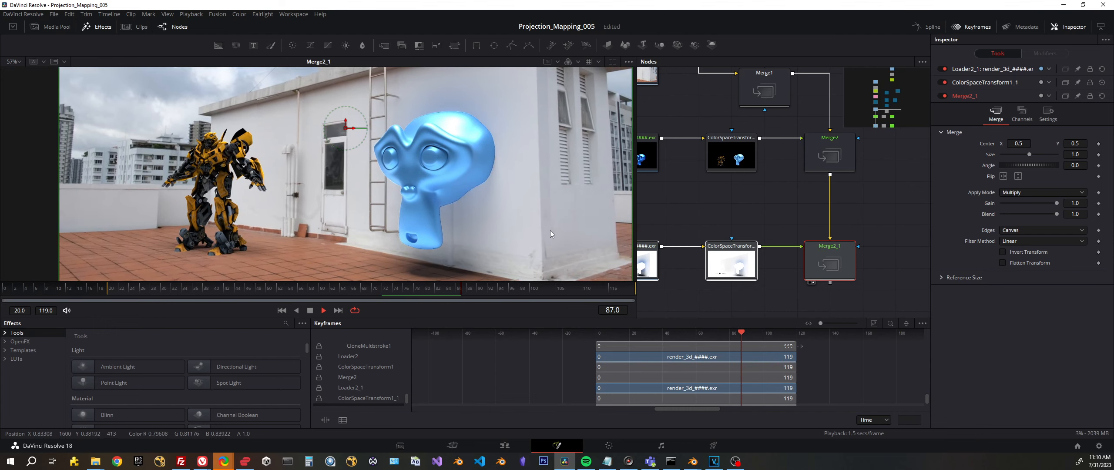
pyautogui.scroll(-2, 289, 212)
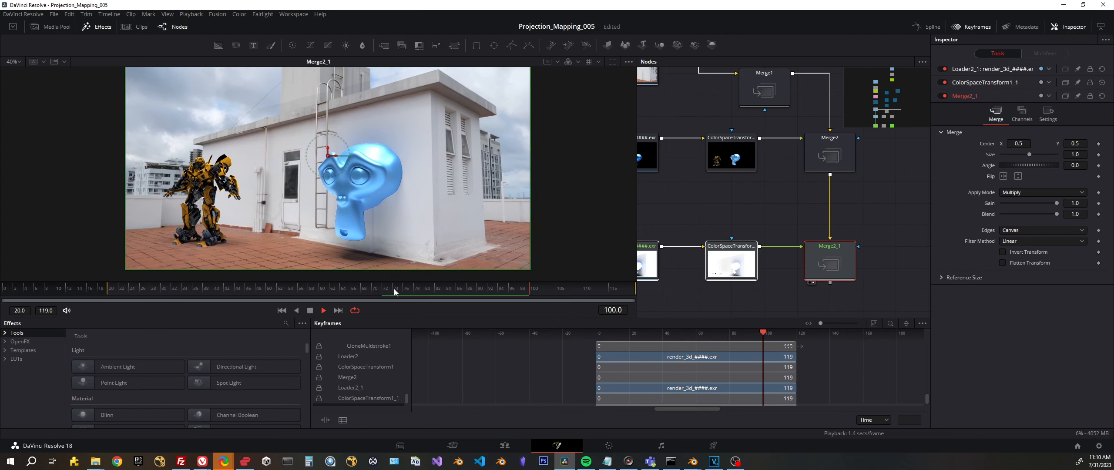
pyautogui.click(406, 289)
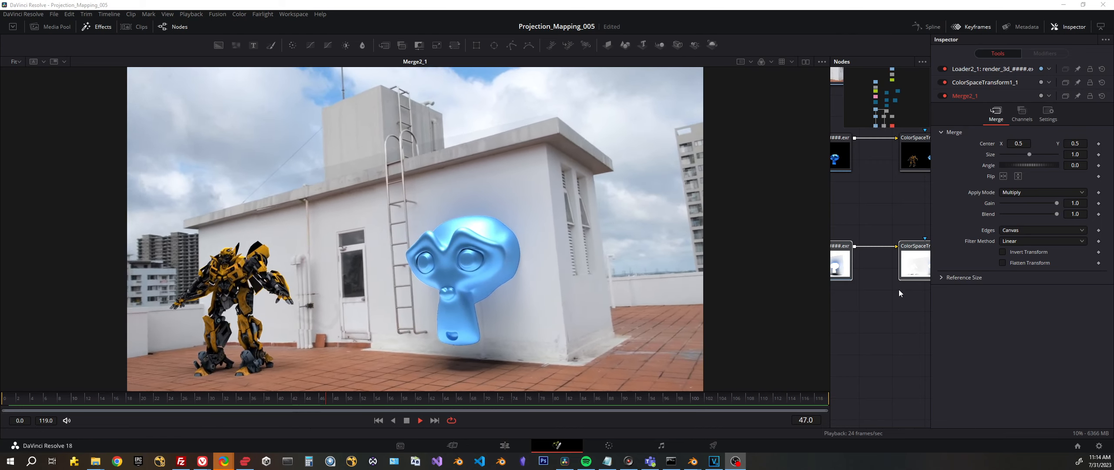
pyautogui.rightClick(911, 263)
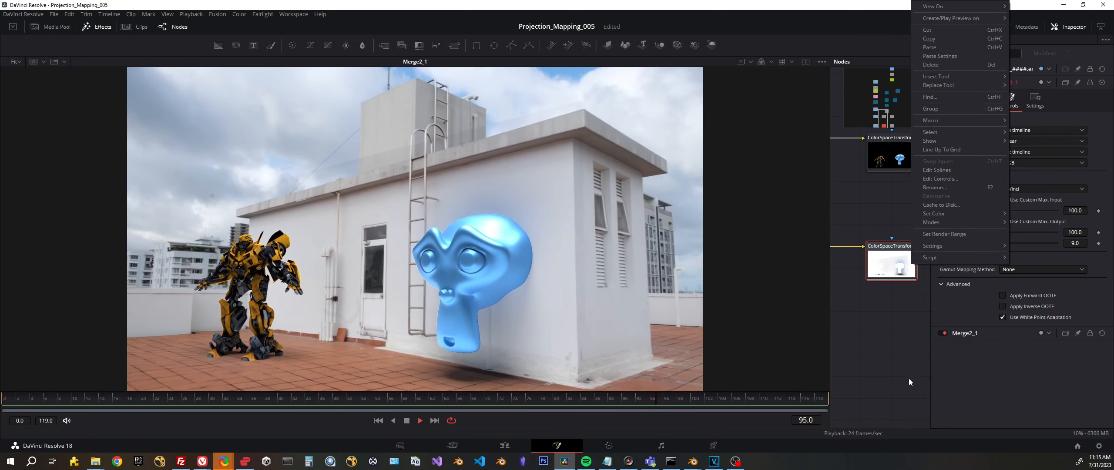
pyautogui.click(910, 377)
pyautogui.click(910, 362)
pyautogui.moveTo(915, 321); pyautogui.dragTo(856, 299)
pyautogui.moveTo(889, 260); pyautogui.dragTo(876, 259)
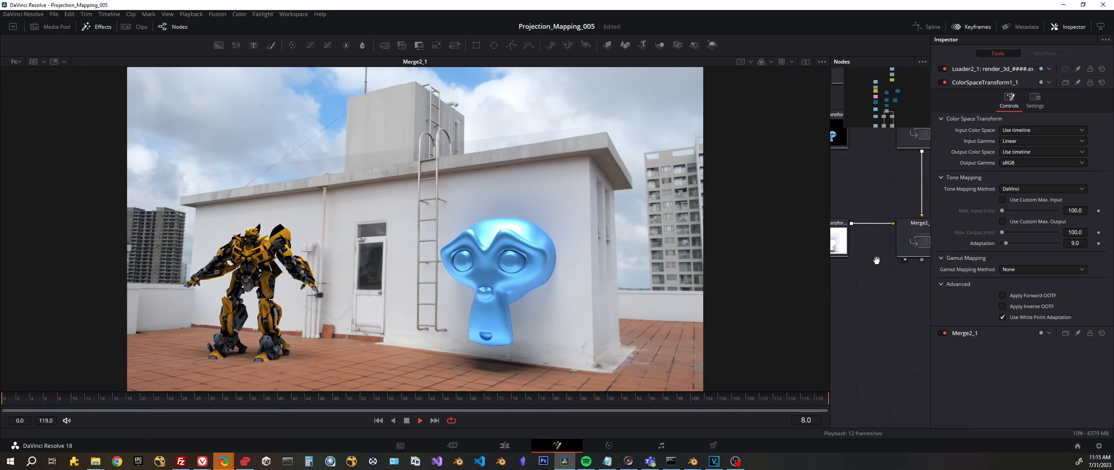
pyautogui.rightClick(884, 255)
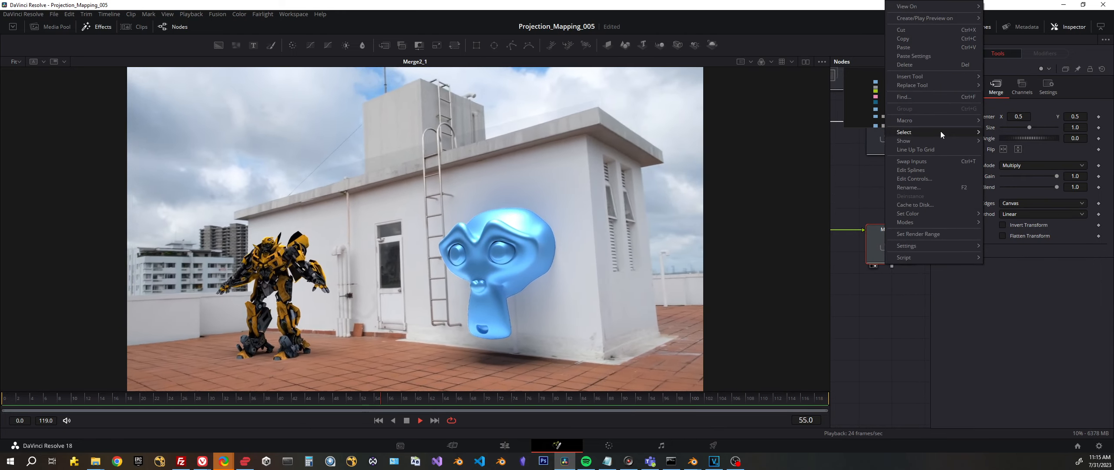
pyautogui.click(896, 325)
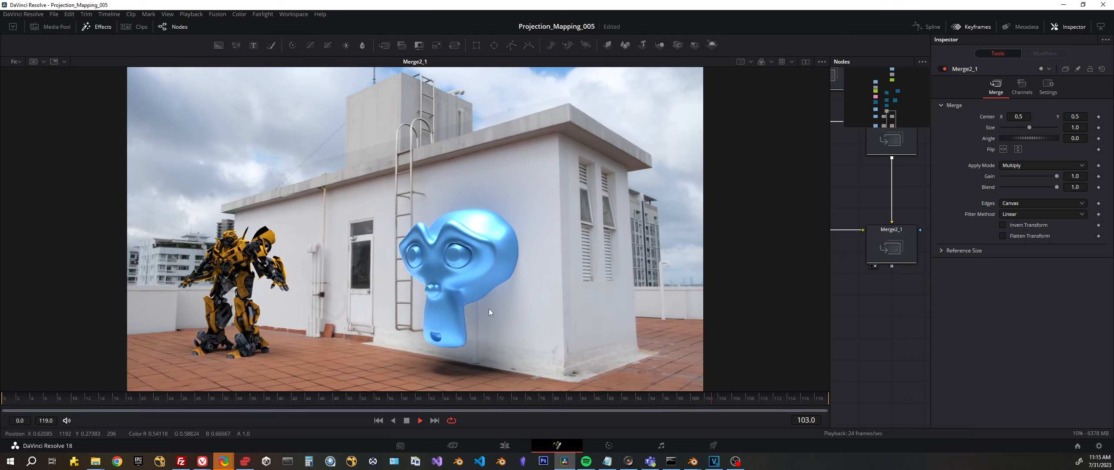